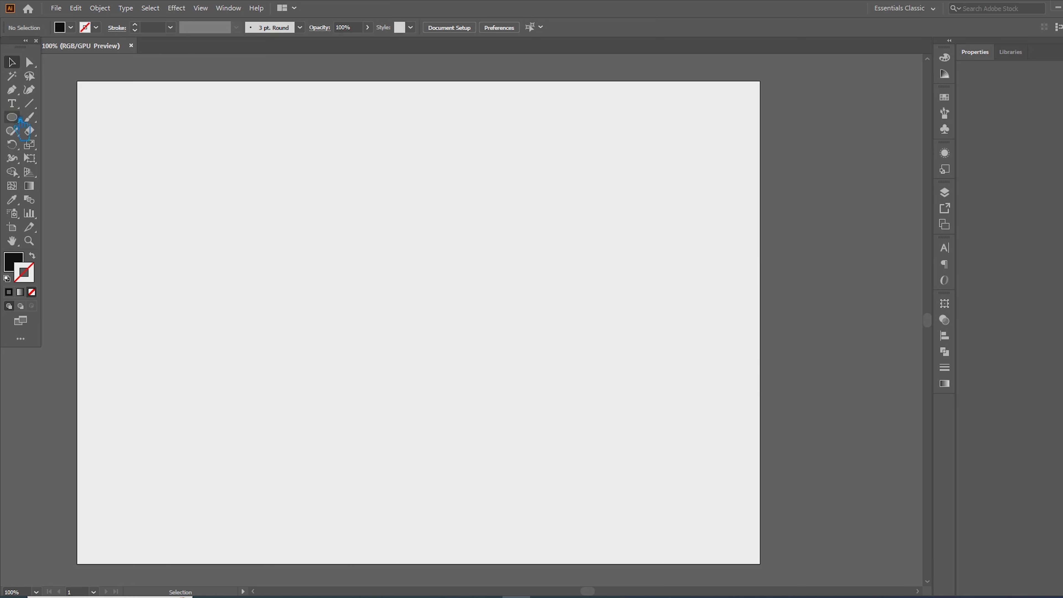
# Draw a black circle about 297 pt in diameter and delete its leftmost anchor point to leave the right half.
pyautogui.moveTo(258, 197); pyautogui.dragTo(510, 391)
pyautogui.press('a')
pyautogui.moveTo(232, 290); pyautogui.dragTo(284, 360)
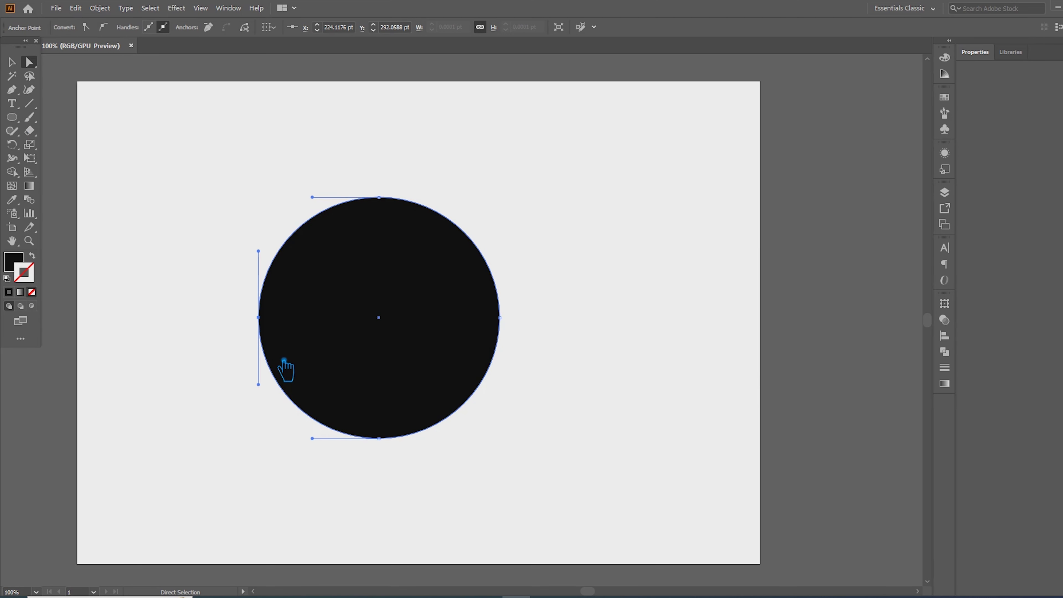
pyautogui.press('Delete')
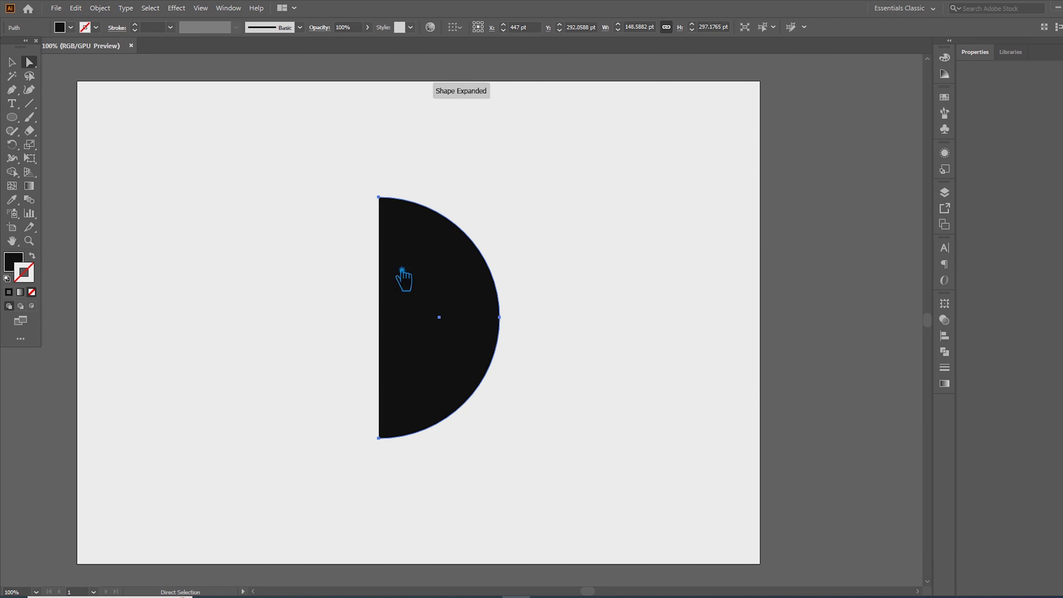
# Apply a 3D Revolve effect to the half circle, mapping New Symbol scaled to fit with Invisible Geometry enabled.
pyautogui.click(177, 9)
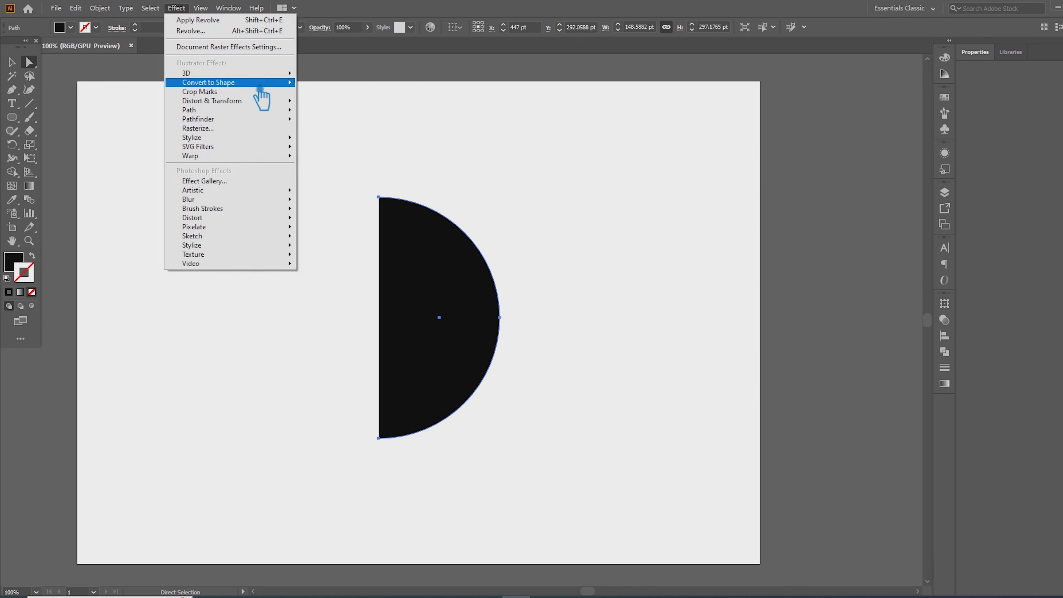
pyautogui.moveTo(272, 77)
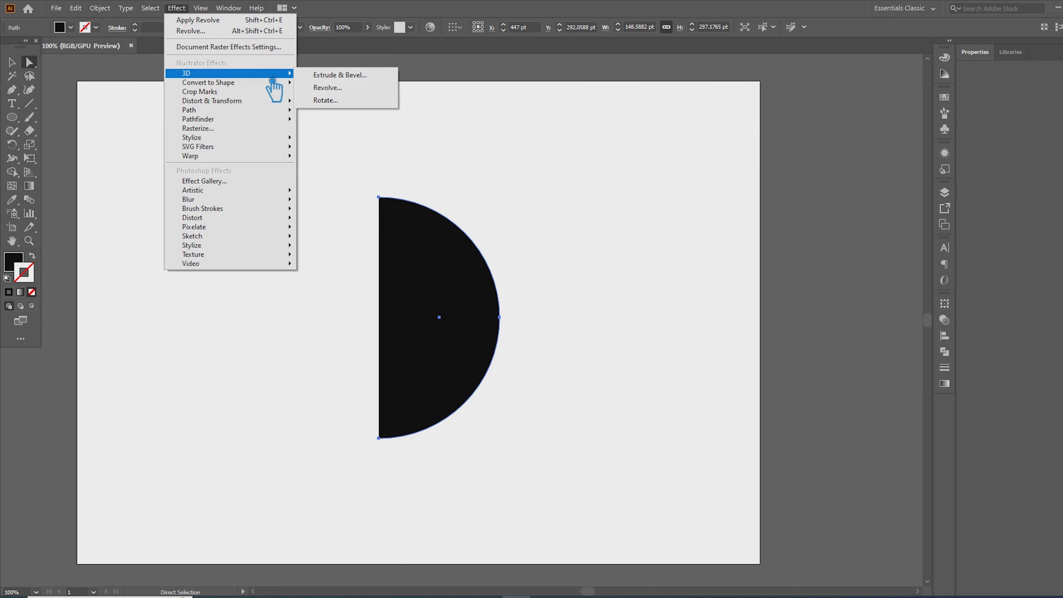
pyautogui.click(352, 88)
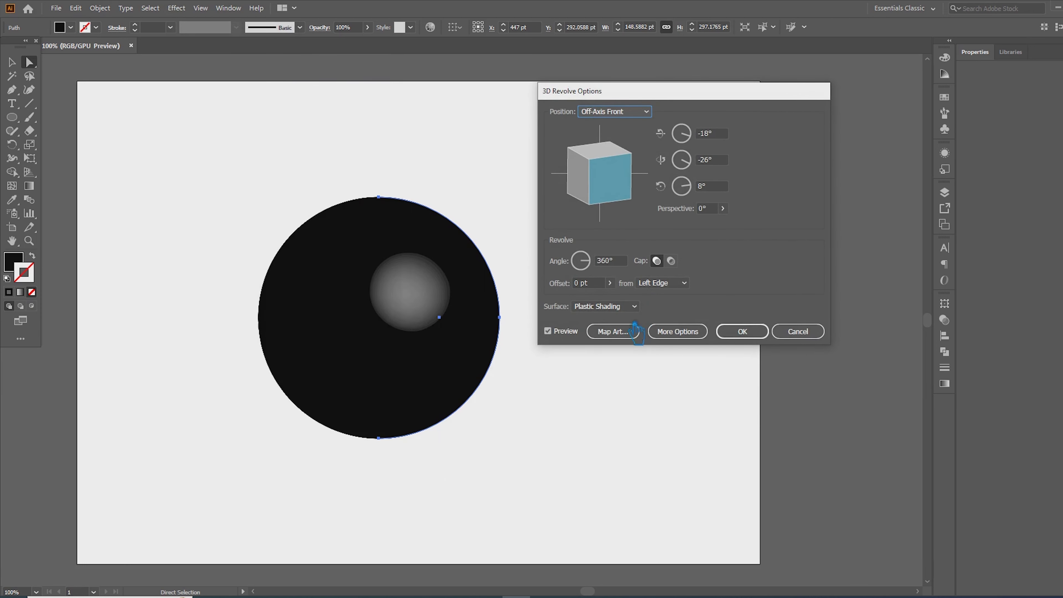
pyautogui.click(636, 329)
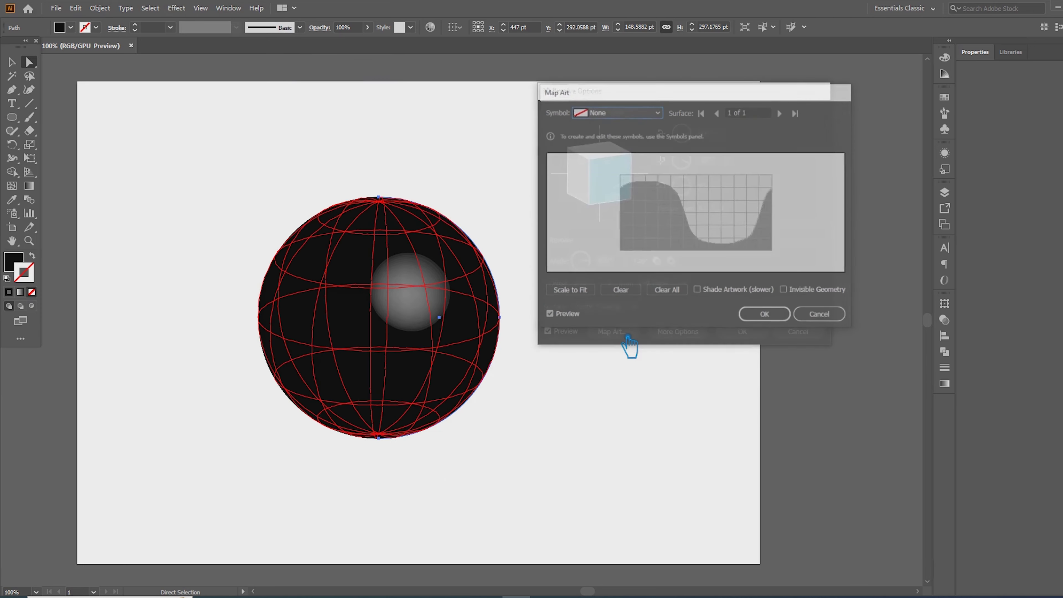
pyautogui.click(796, 293)
pyautogui.click(615, 112)
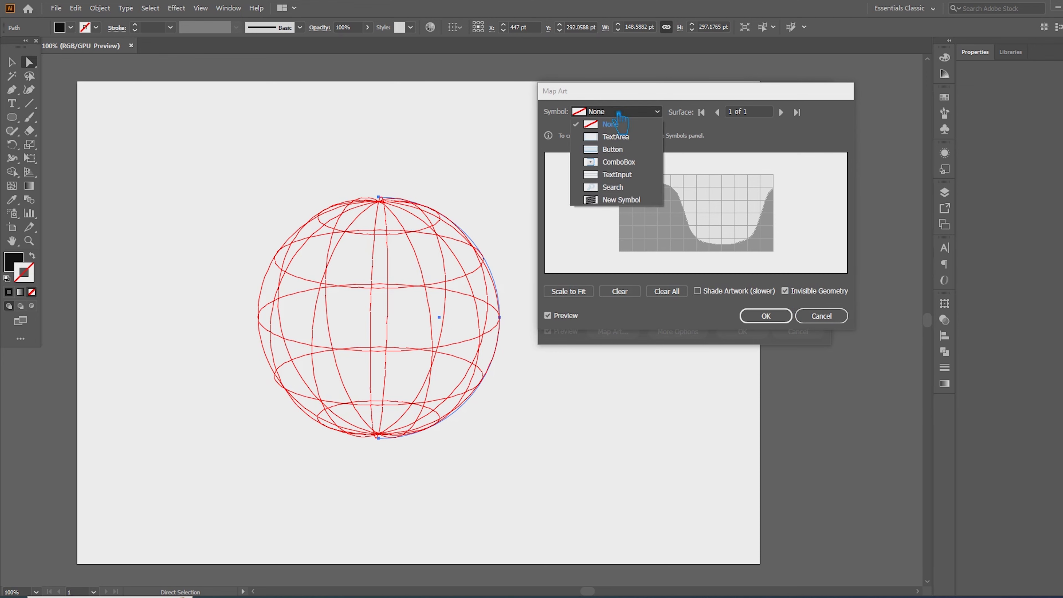
pyautogui.click(630, 204)
pyautogui.click(590, 302)
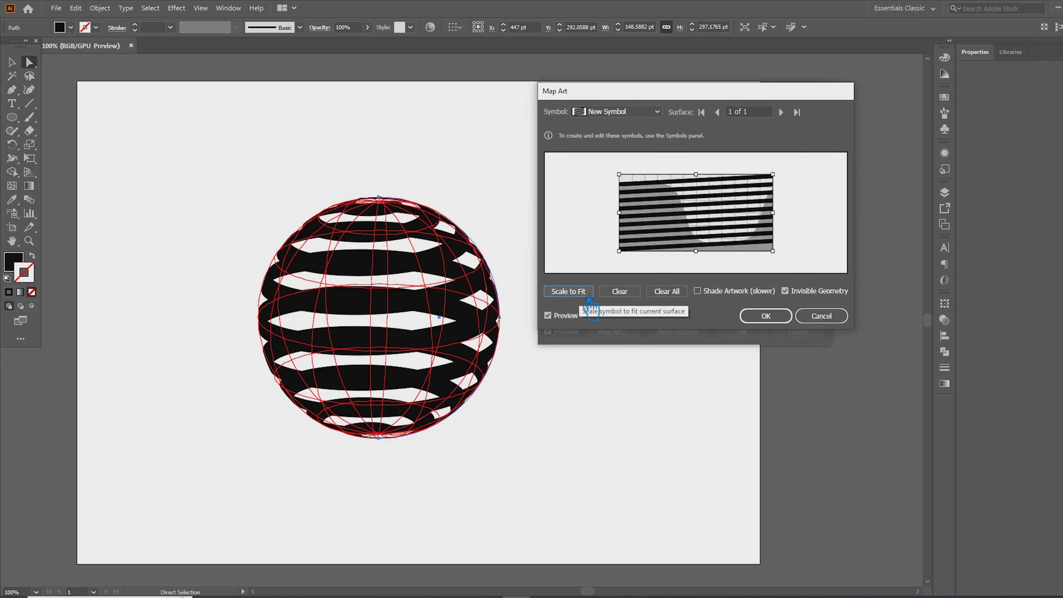
pyautogui.click(753, 314)
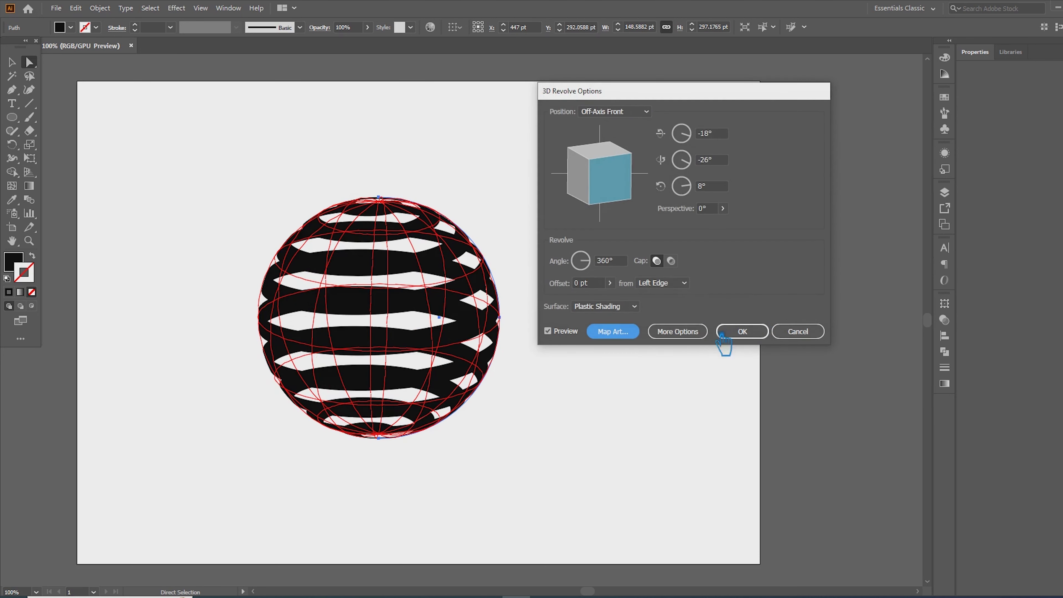
pyautogui.click(752, 337)
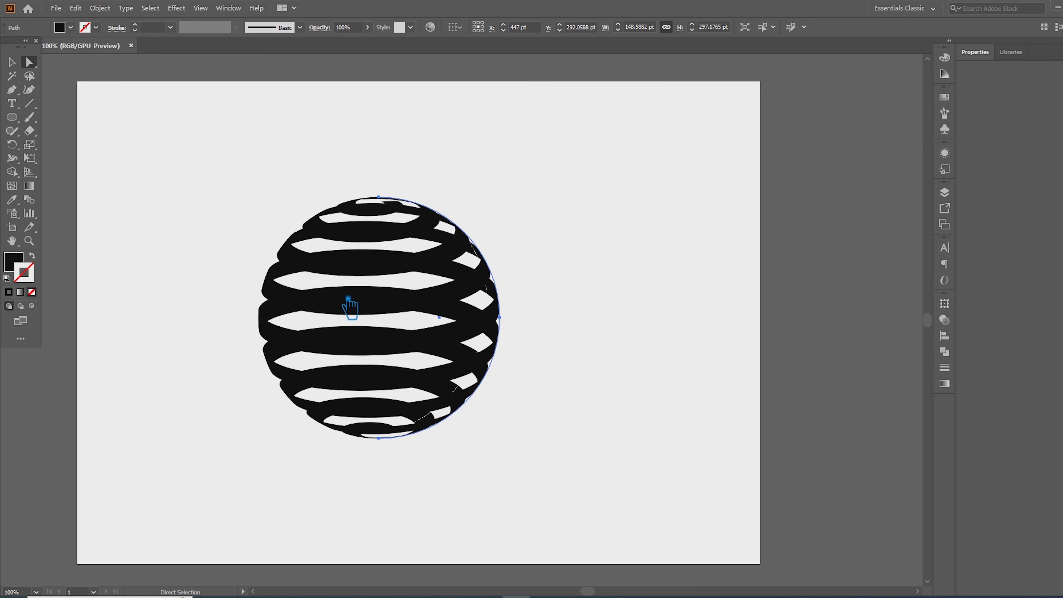
# Expand the striped sphere's appearance and ungroup it into separate front and back clip groups.
pyautogui.click(12, 63)
pyautogui.click(237, 159)
pyautogui.click(400, 276)
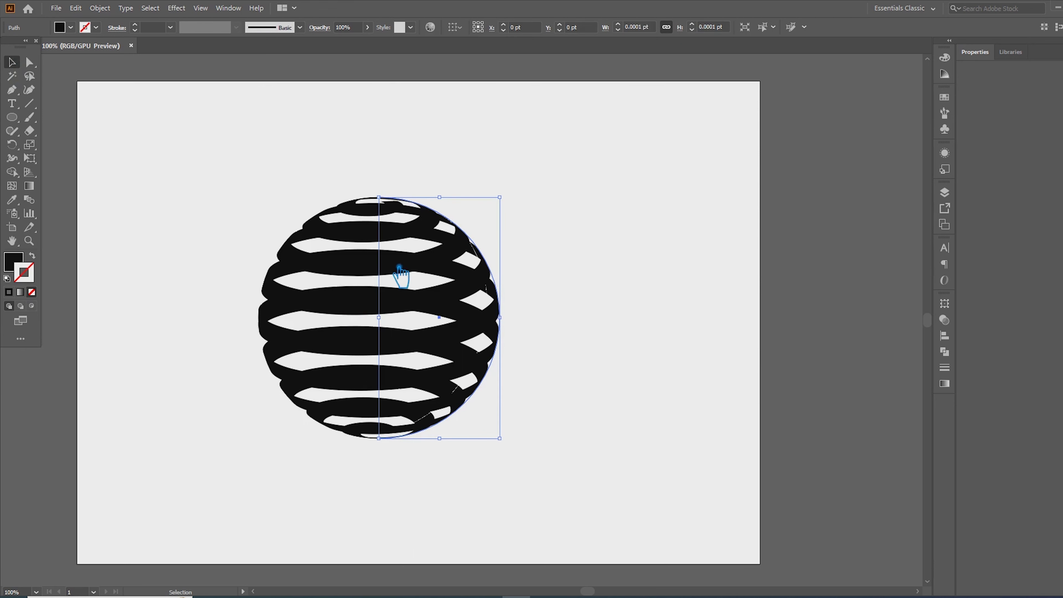
pyautogui.click(102, 9)
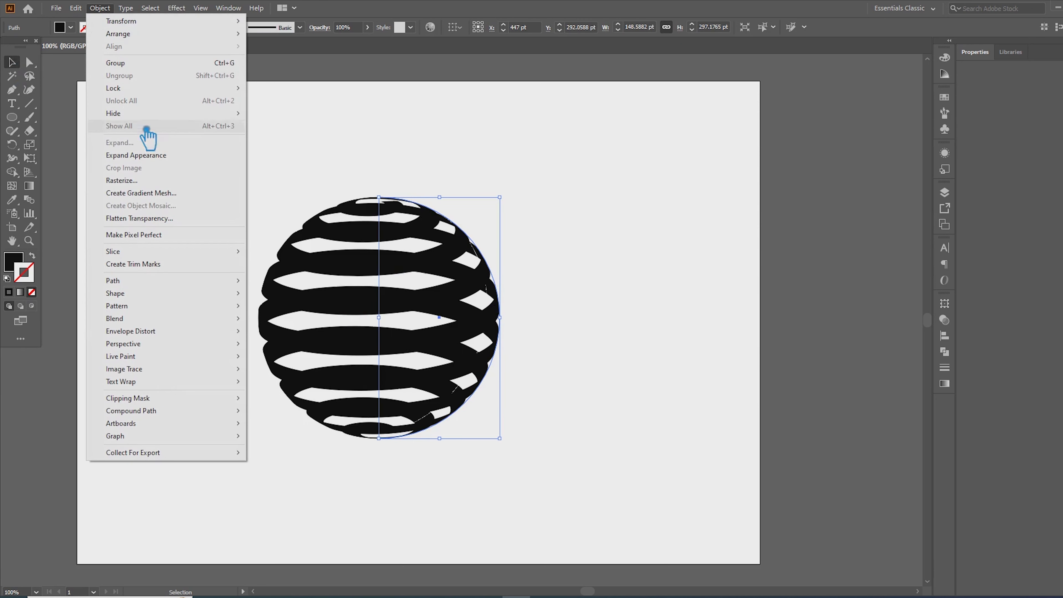
pyautogui.click(169, 157)
pyautogui.click(107, 9)
pyautogui.click(110, 85)
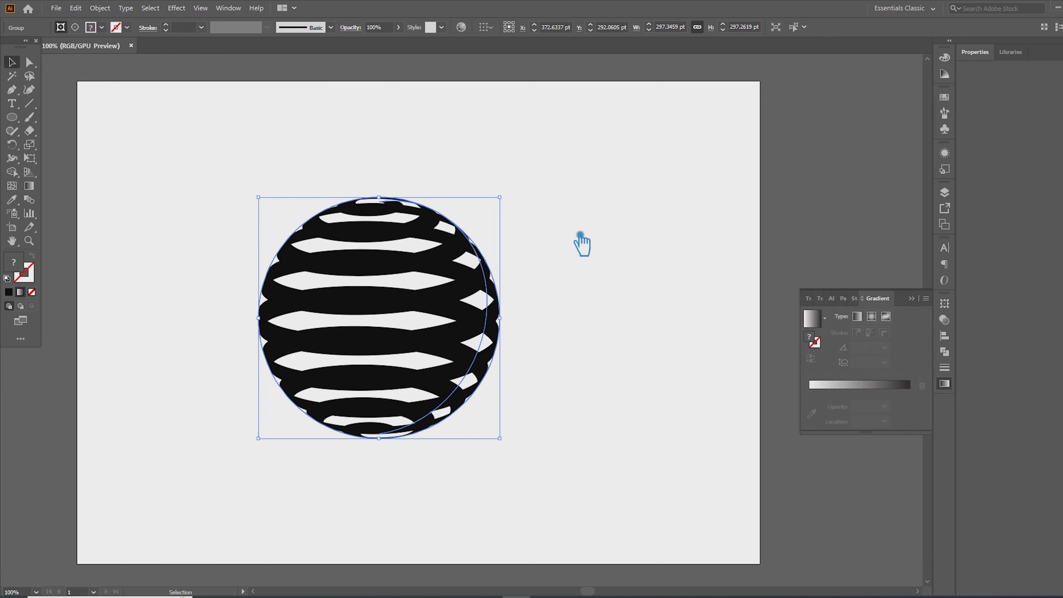
pyautogui.rightClick(364, 241)
pyautogui.click(404, 330)
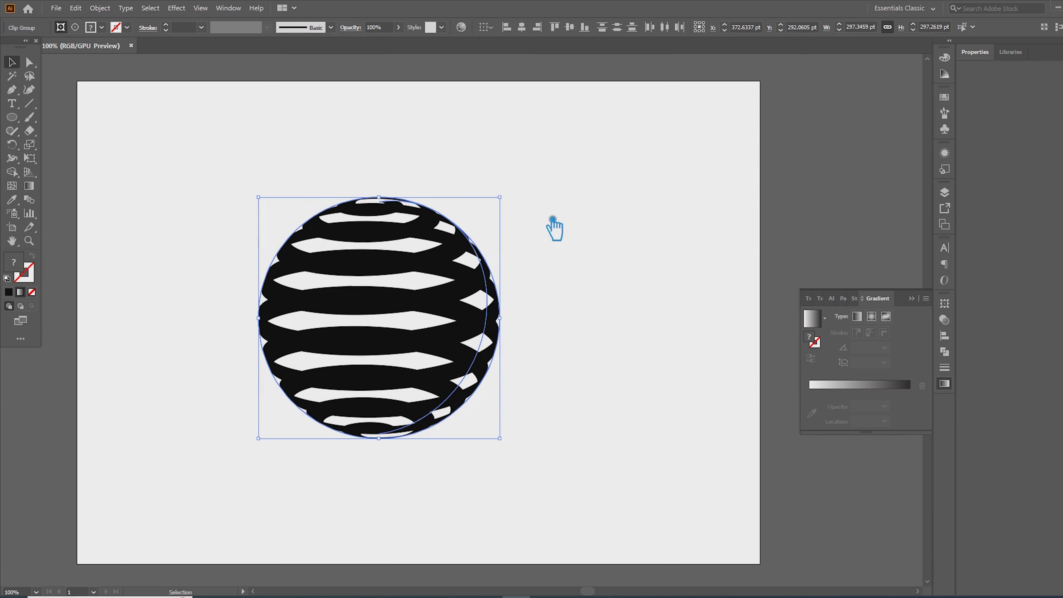
# Try removing the front stripes from the sphere and undo the removal.
pyautogui.rightClick(359, 242)
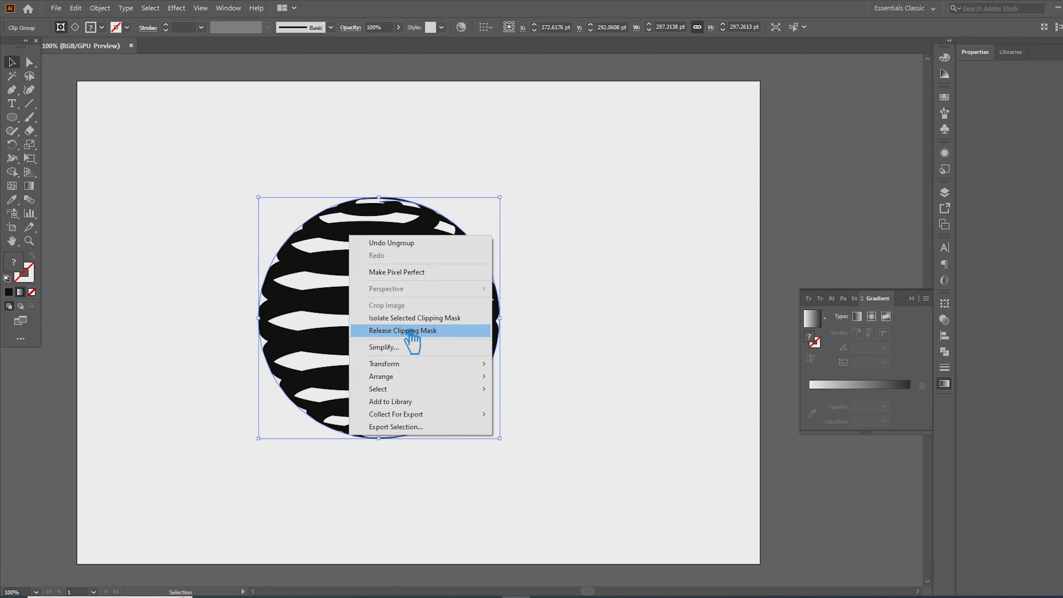
pyautogui.click(573, 264)
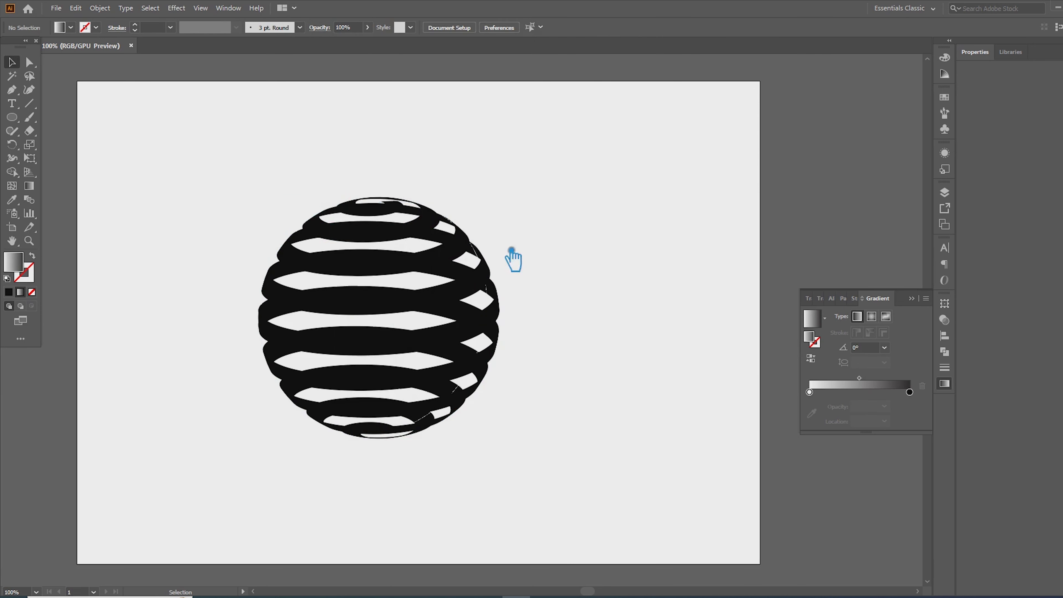
pyautogui.click(461, 228)
pyautogui.hotkey('ctrl', 'z')
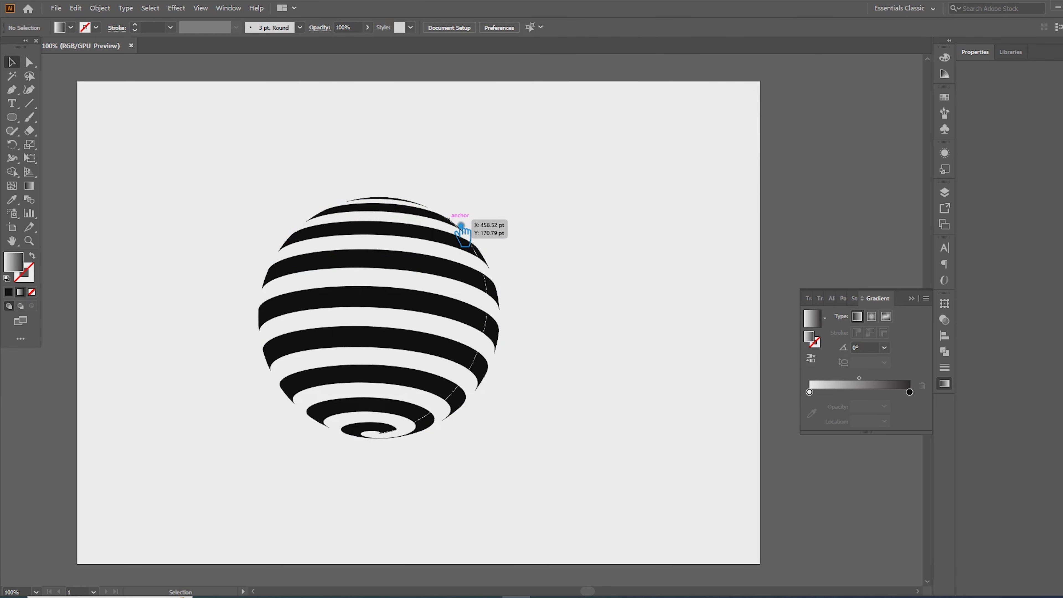
pyautogui.hotkey('ctrl', 'shift', 'z')
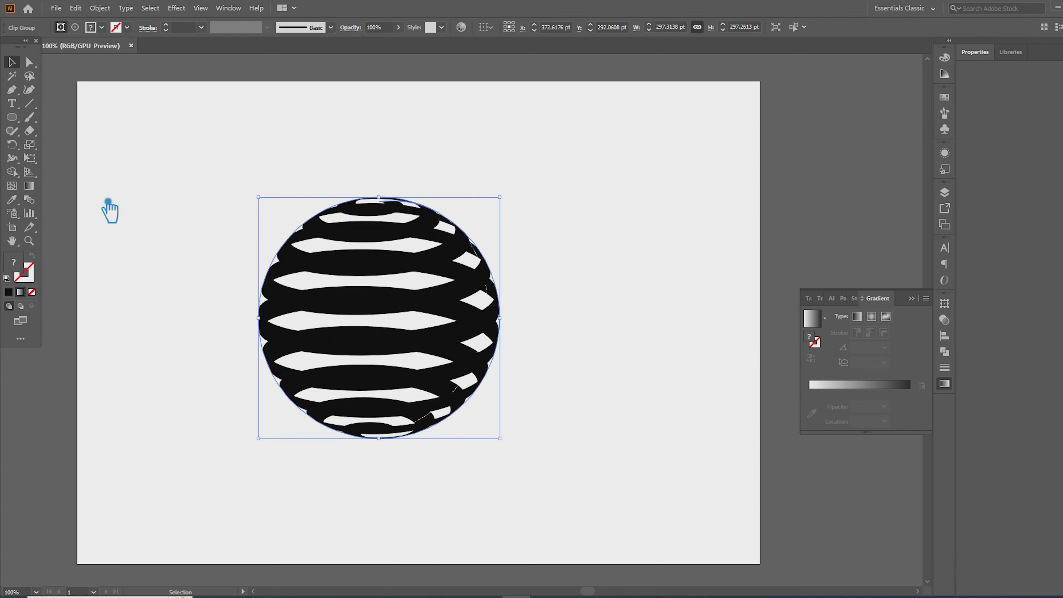
# Try a Pathfinder Unite on the front stripes, undo it, and cut their clip group from the artboard.
pyautogui.click(944, 351)
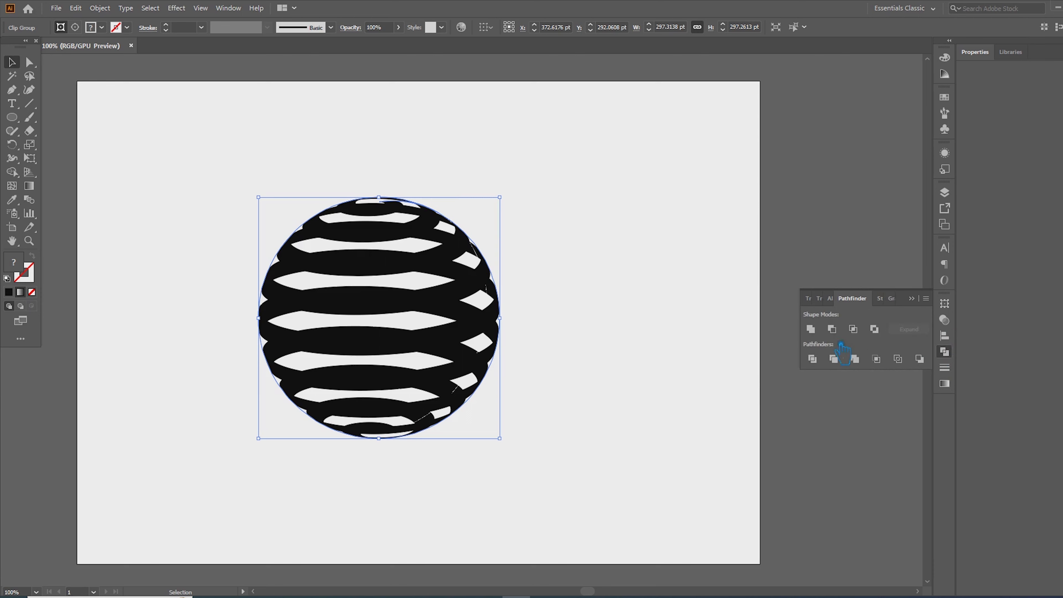
pyautogui.click(810, 329)
pyautogui.hotkey('ctrl', 'z')
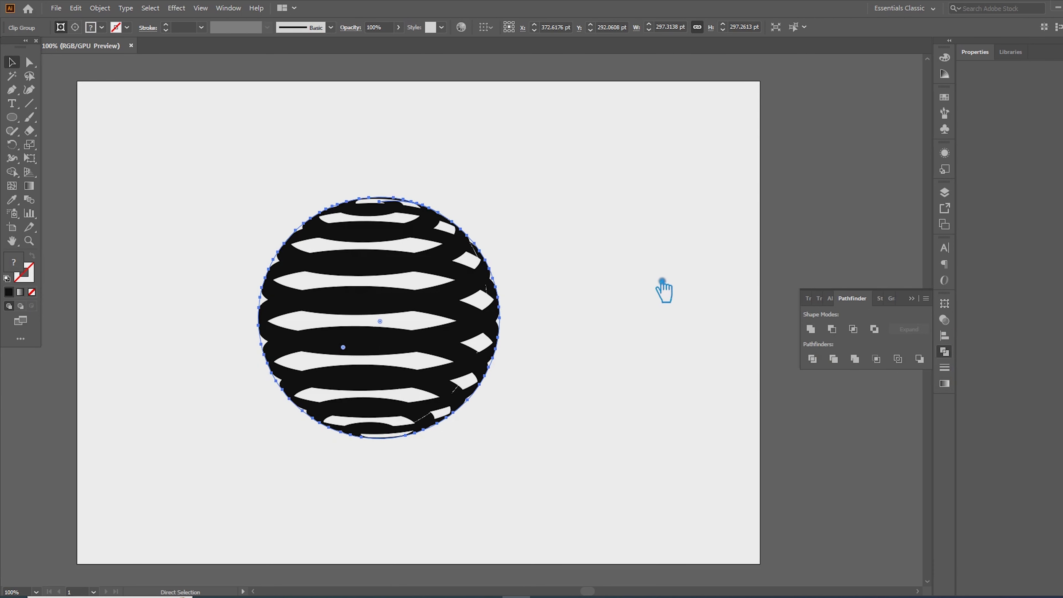
pyautogui.hotkey('ctrl', 'z')
# Try uniting and deleting the back stripes' clip group, undoing both attempts.
pyautogui.moveTo(563, 477); pyautogui.dragTo(220, 170)
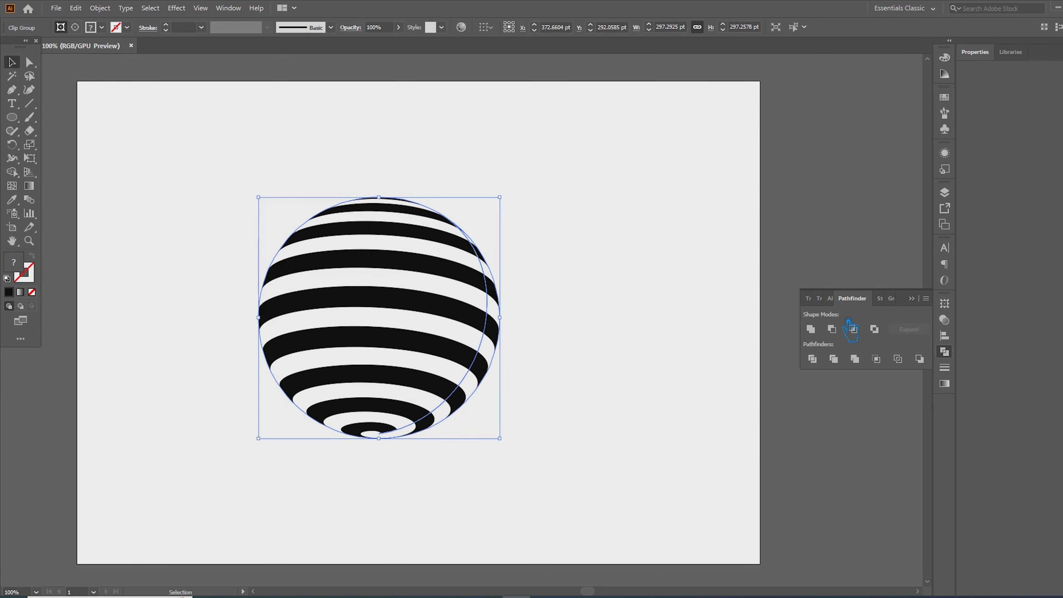
pyautogui.click(810, 329)
pyautogui.hotkey('ctrl', 'z')
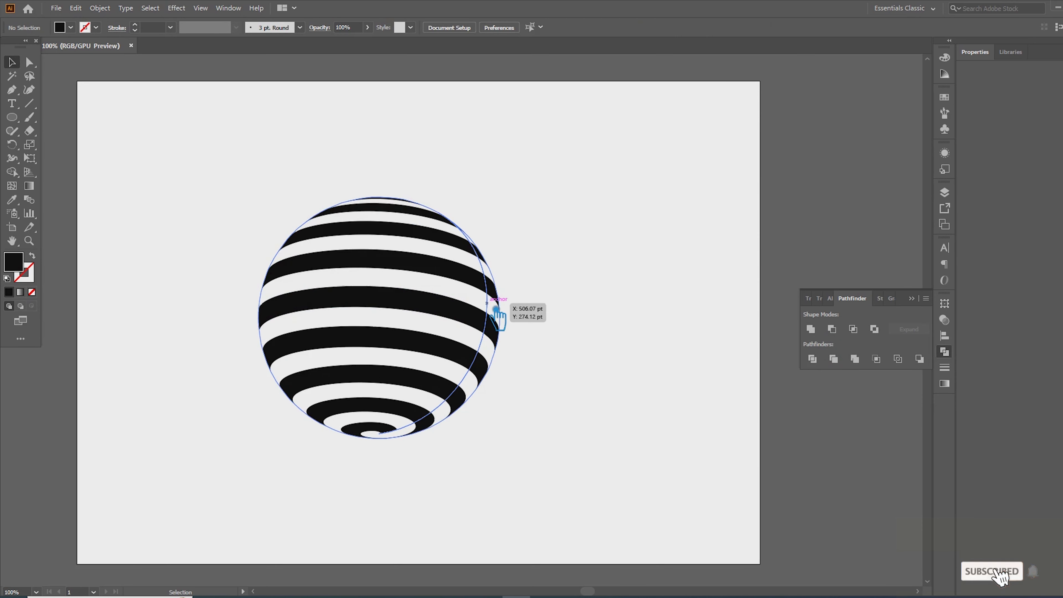
pyautogui.press('Delete')
pyautogui.hotkey('ctrl', 'z')
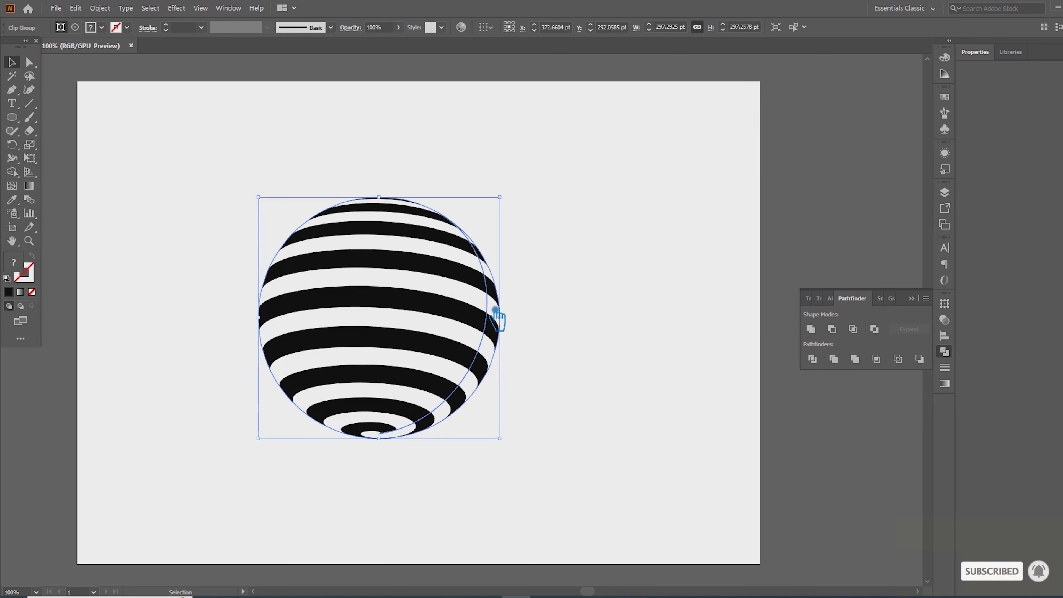
# Release the clipping mask on the back stripes' clip group.
pyautogui.rightClick(488, 308)
pyautogui.moveTo(372, 177); pyautogui.dragTo(383, 226)
pyautogui.click(110, 9)
pyautogui.click(134, 143)
pyautogui.click(112, 8)
pyautogui.click(134, 143)
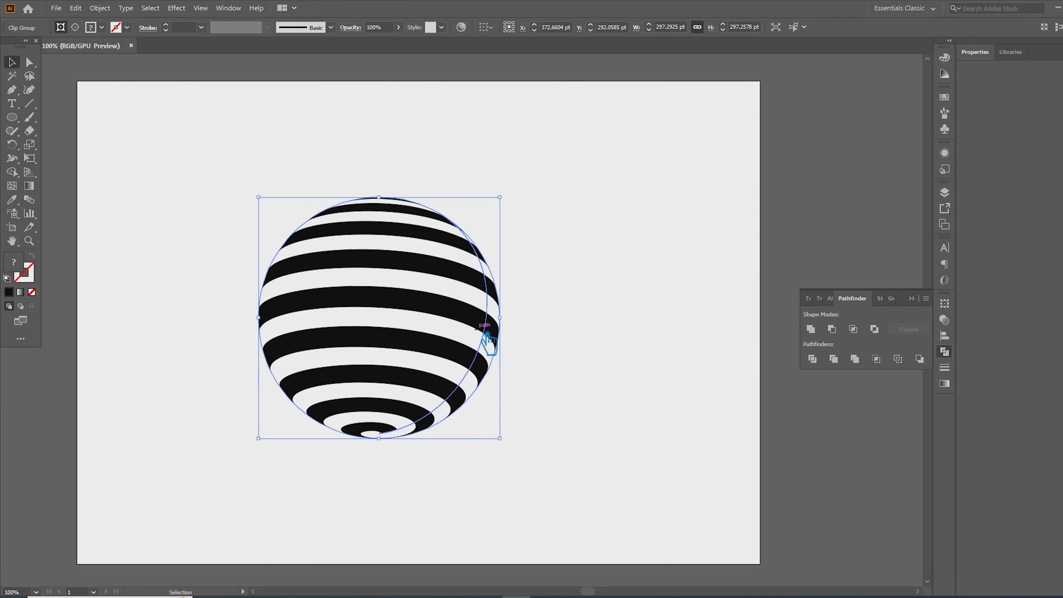
pyautogui.rightClick(460, 319)
pyautogui.click(533, 413)
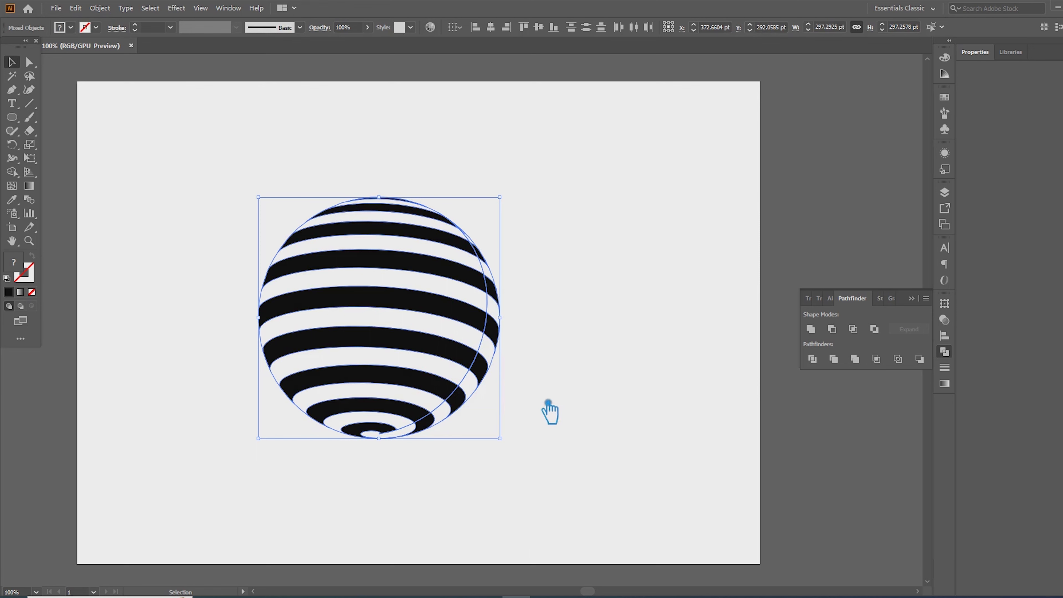
# Delete the leftover circular clipping path around the back stripes.
pyautogui.rightClick(439, 261)
pyautogui.click(703, 331)
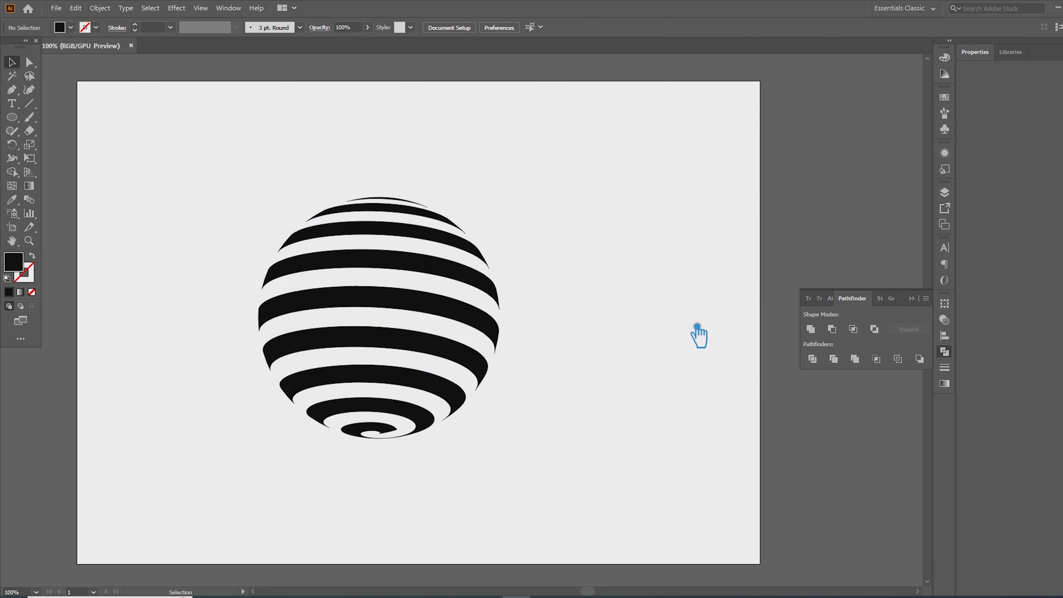
pyautogui.click(492, 272)
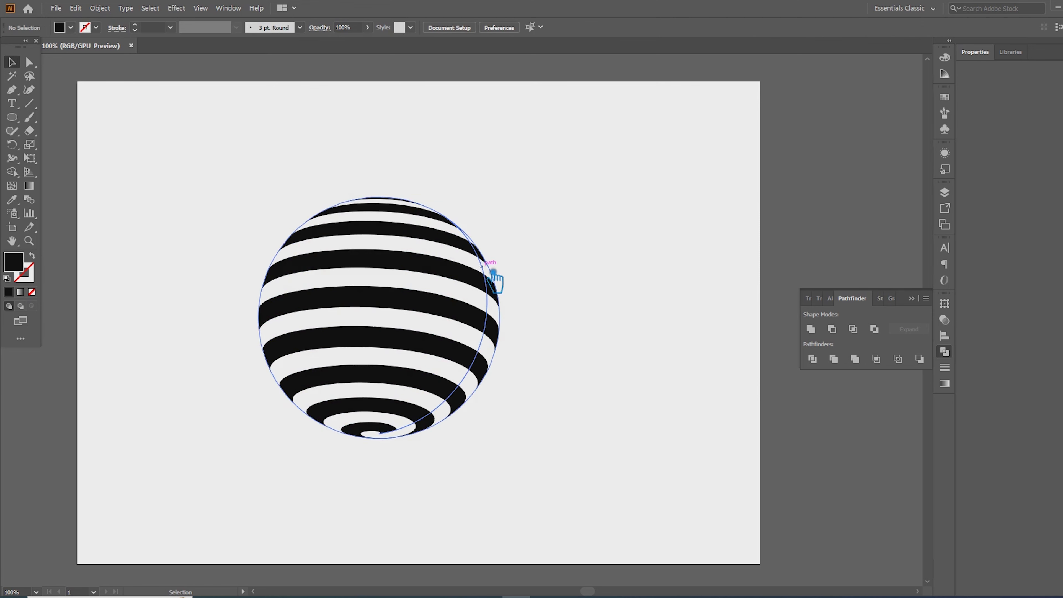
pyautogui.press('Delete')
pyautogui.moveTo(577, 527); pyautogui.dragTo(181, 144)
pyautogui.click(652, 380)
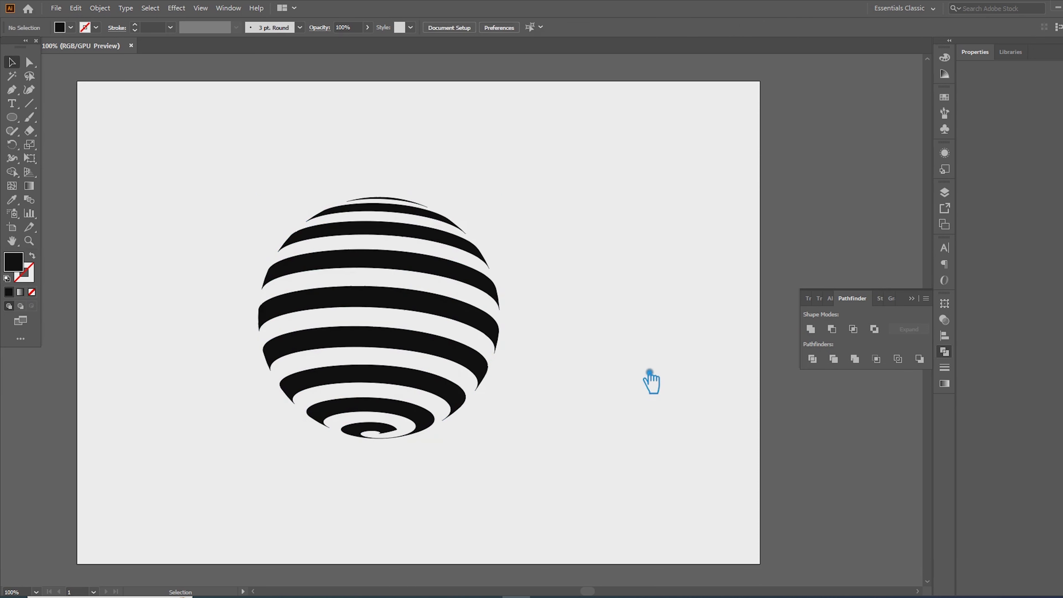
# Paste the cut front stripes in place over the back stripes and fill them with the white-to-black linear gradient.
pyautogui.hotkey('ctrl', 'f')
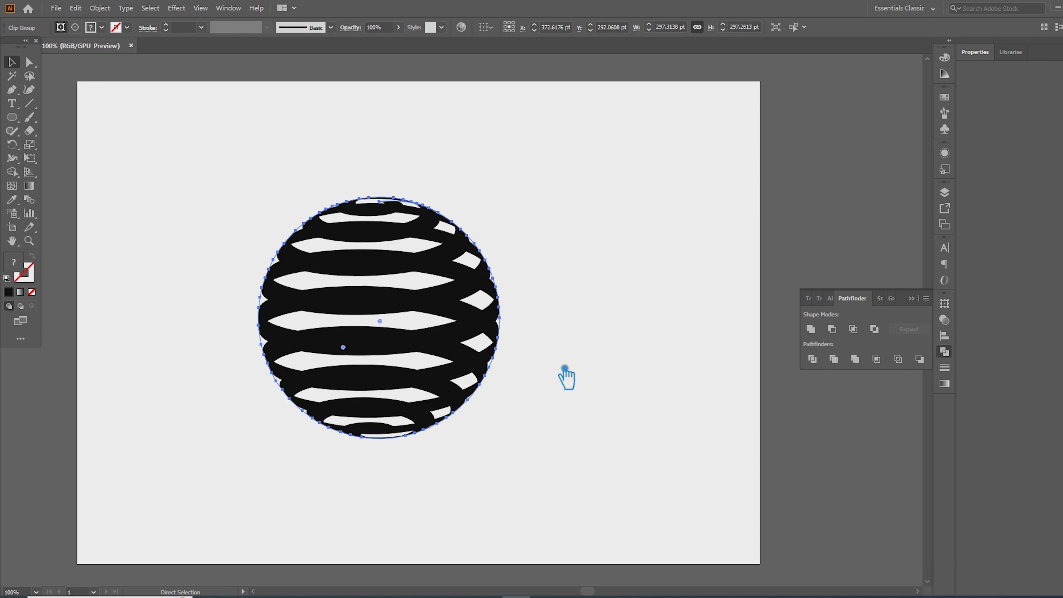
pyautogui.click(665, 355)
pyautogui.click(443, 252)
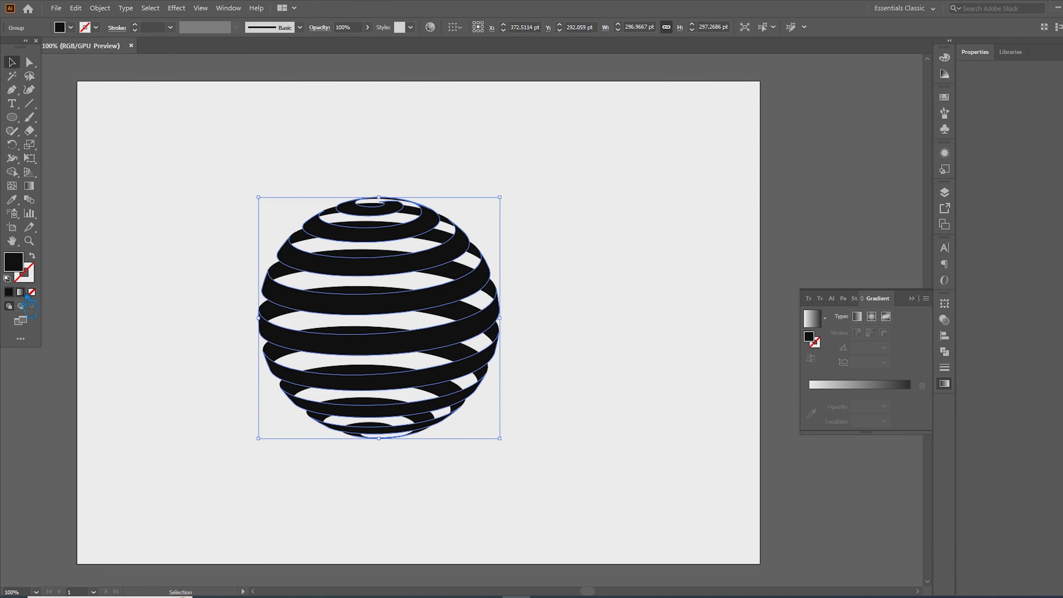
pyautogui.click(24, 293)
pyautogui.click(128, 251)
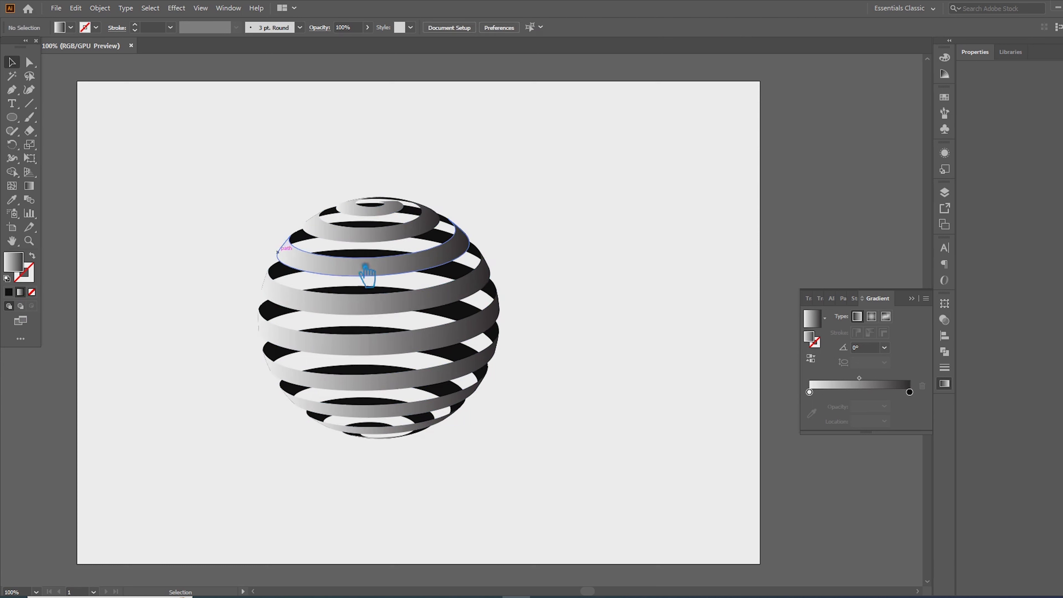
# Fill the back stripes group with the same white-to-black linear gradient.
pyautogui.click(435, 277)
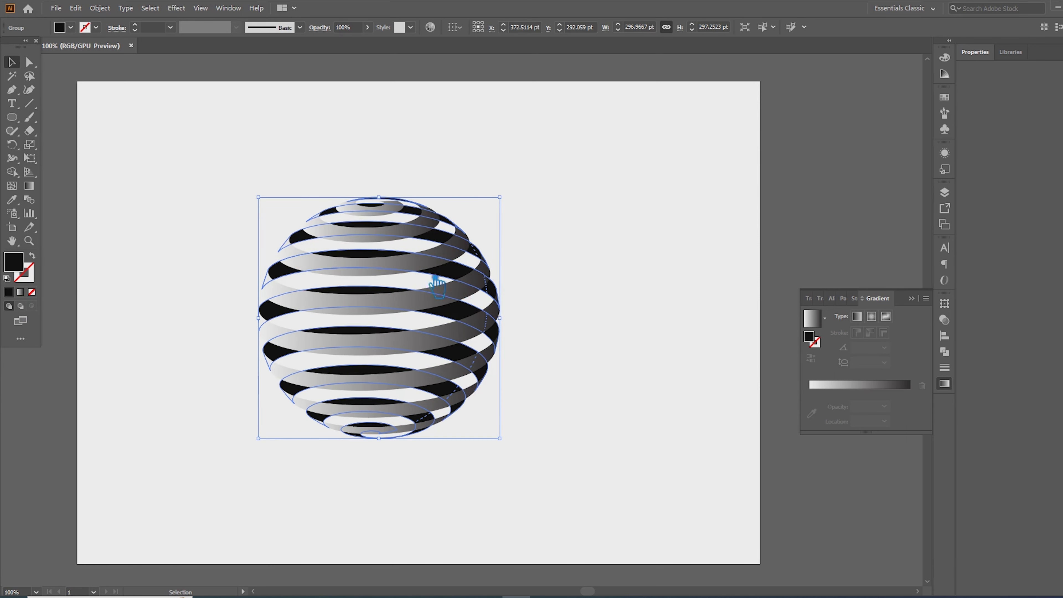
pyautogui.click(24, 293)
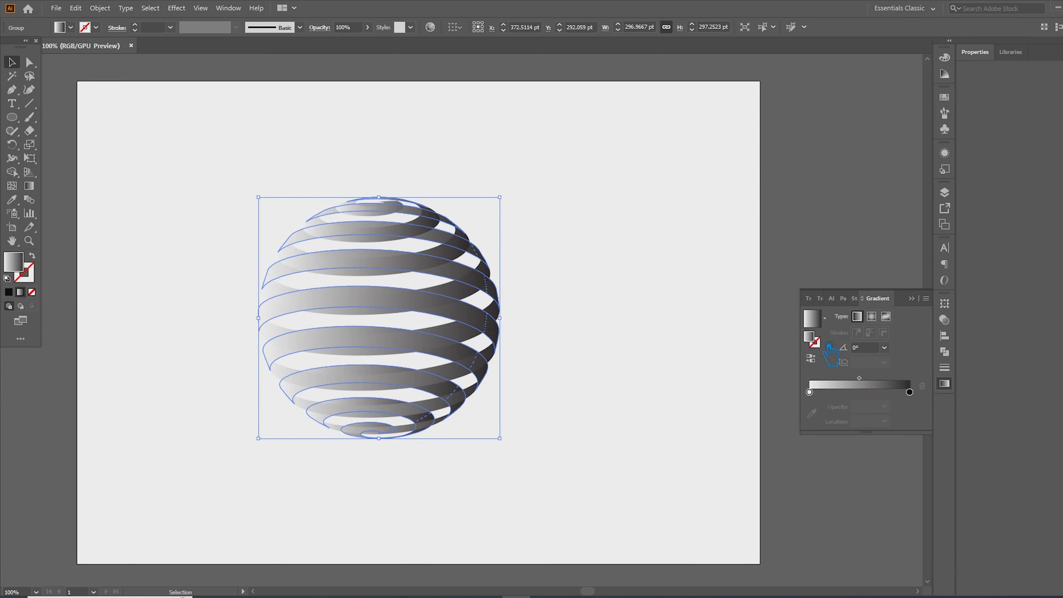
pyautogui.click(647, 357)
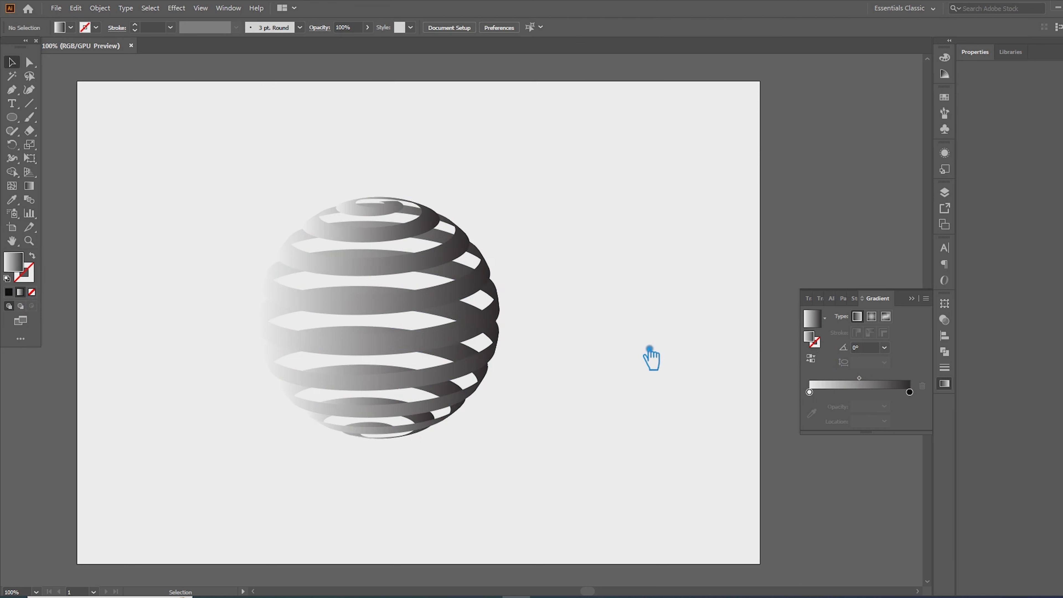
# Set the dark end stop of the front stripes' gradient to dark purple 421D68.
pyautogui.click(456, 300)
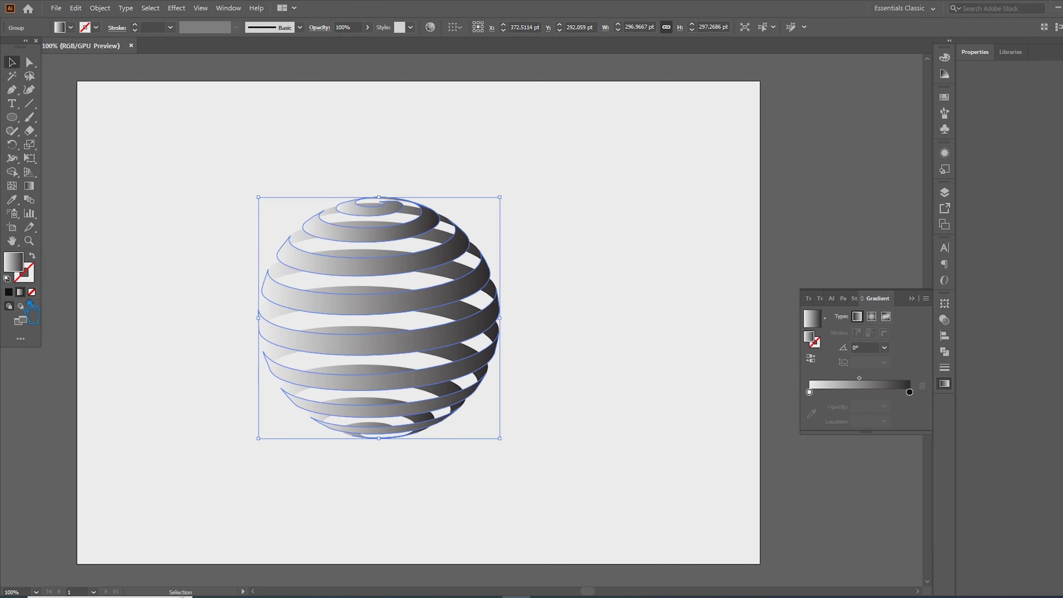
pyautogui.doubleClick(29, 279)
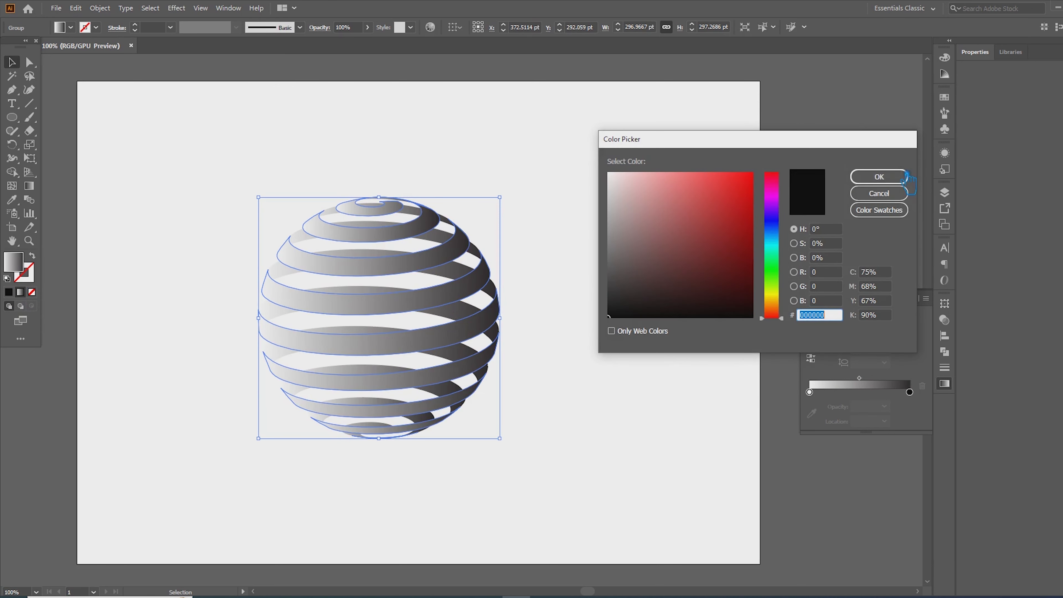
pyautogui.click(885, 192)
pyautogui.click(809, 392)
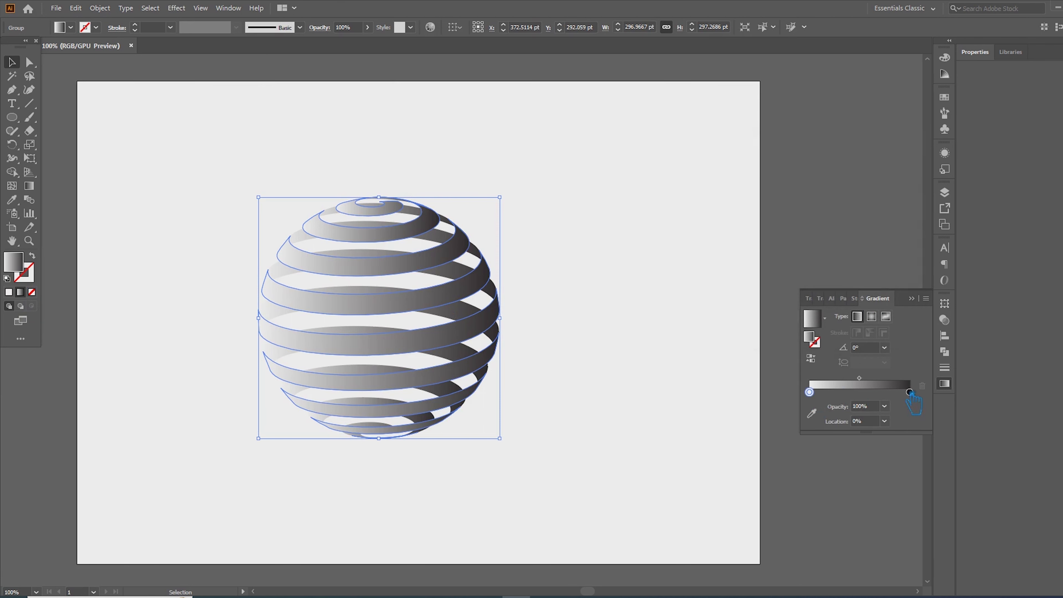
pyautogui.doubleClick(810, 336)
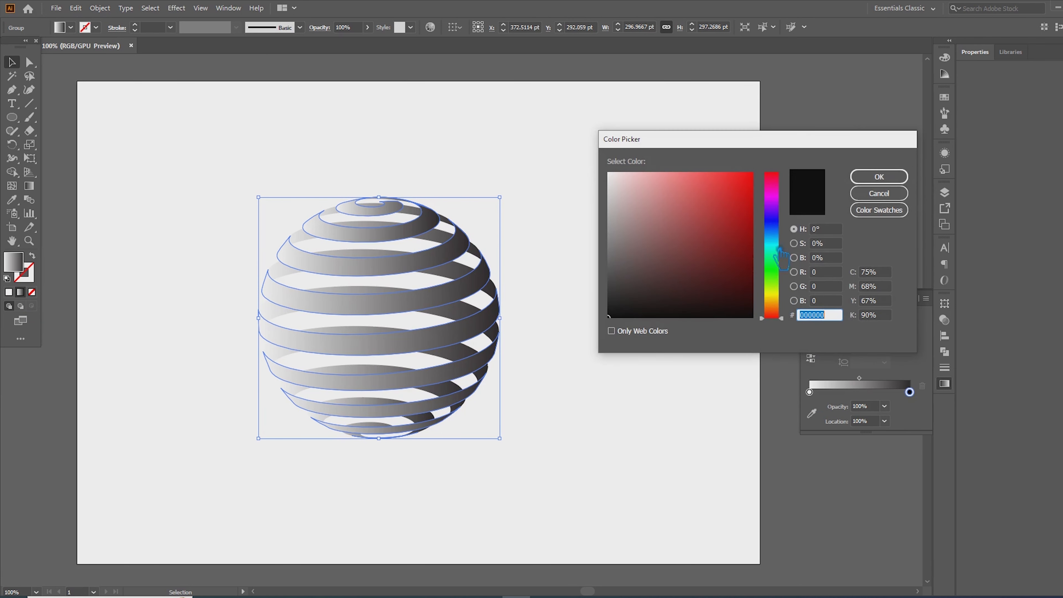
pyautogui.moveTo(733, 234); pyautogui.dragTo(723, 264)
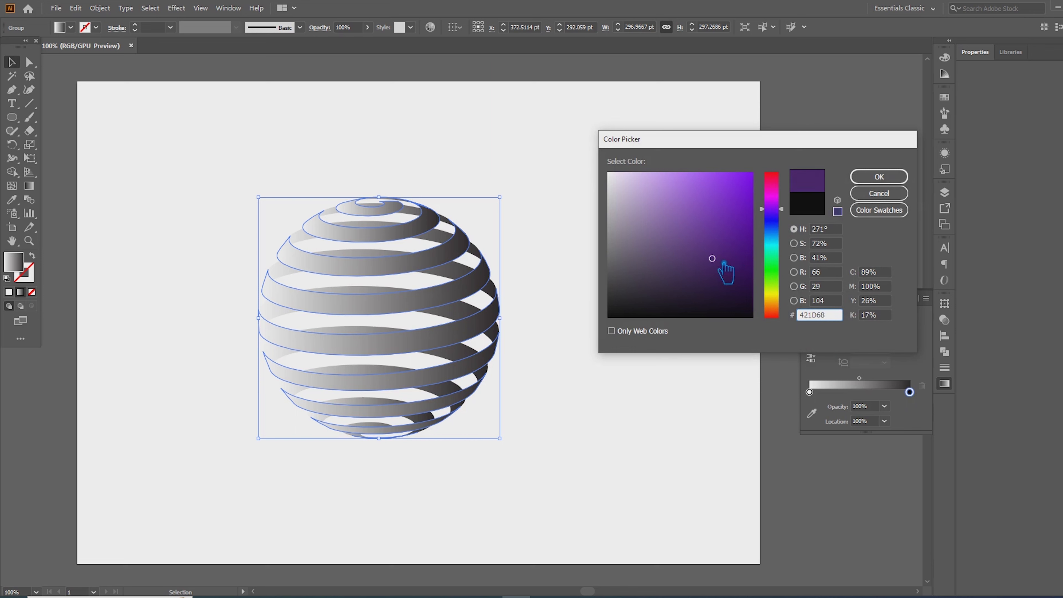
pyautogui.click(883, 177)
# Try magenta E40BFC on the white start stop of the front stripes' gradient, and undo that colour change.
pyautogui.click(809, 391)
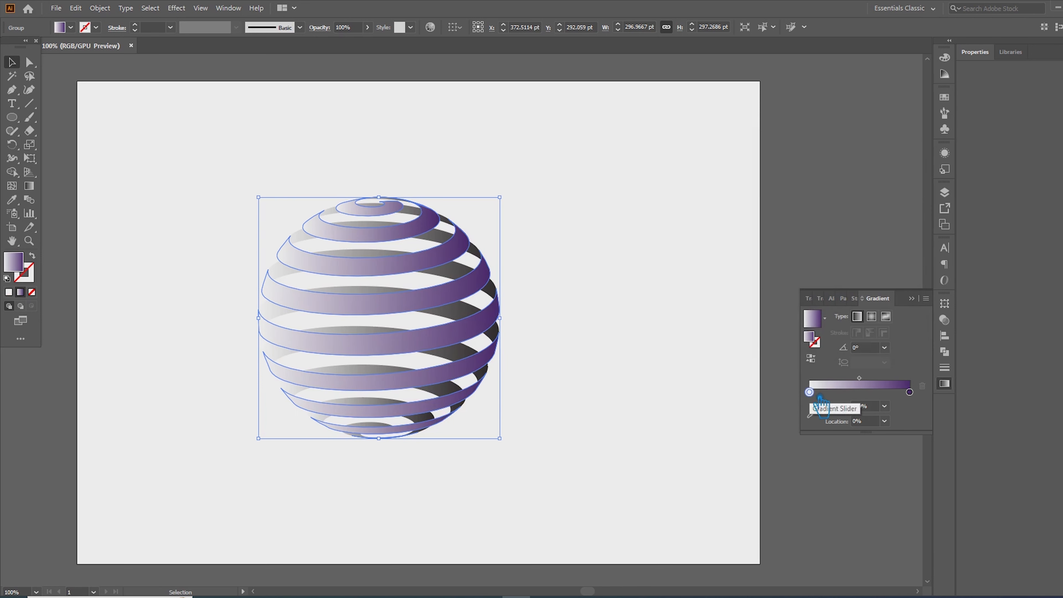
pyautogui.doubleClick(813, 338)
pyautogui.click(834, 302)
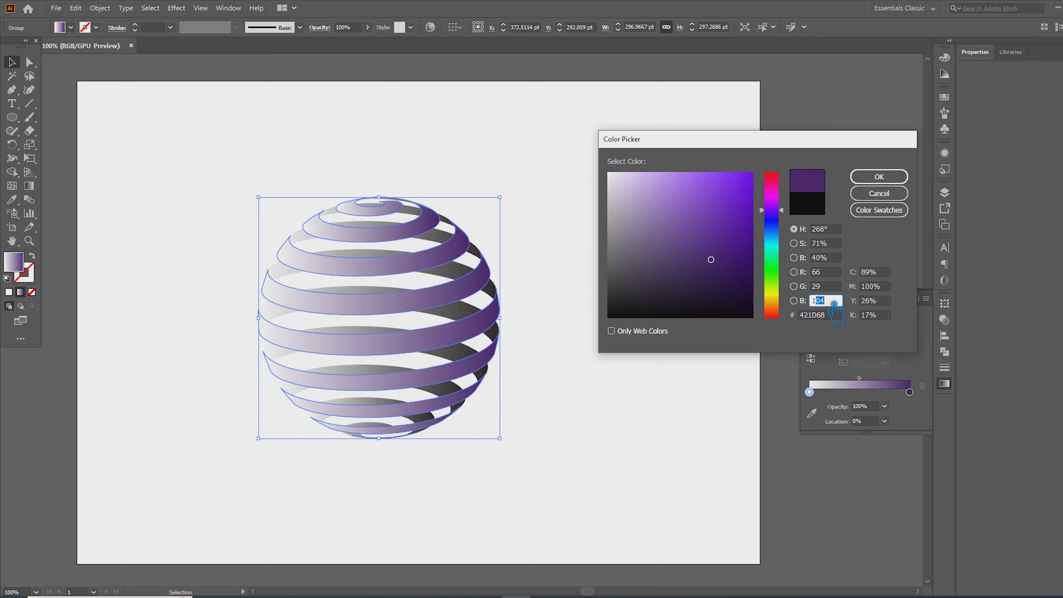
pyautogui.moveTo(720, 228); pyautogui.dragTo(628, 172)
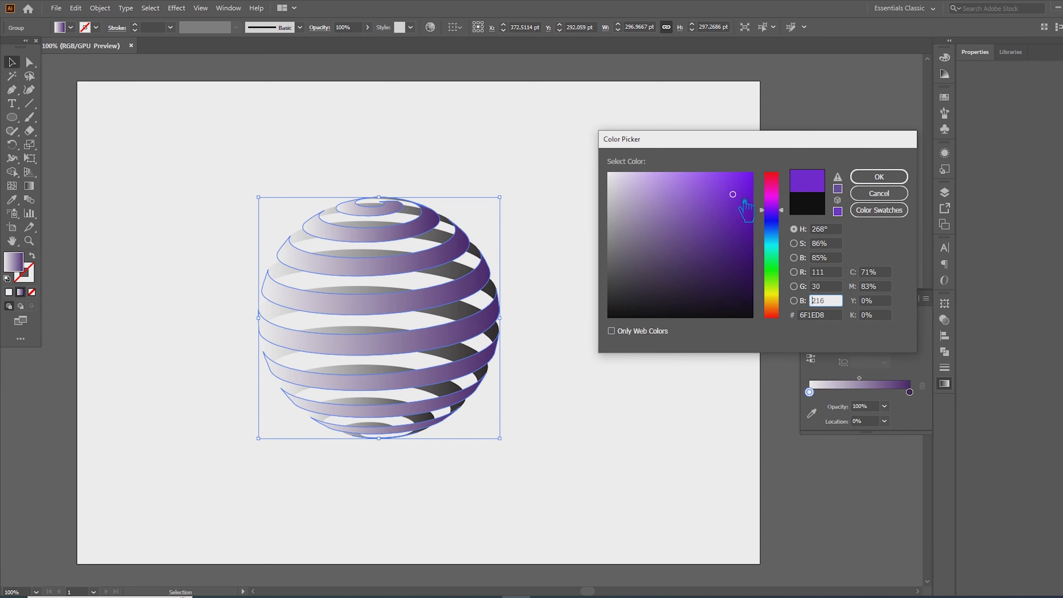
pyautogui.moveTo(771, 209); pyautogui.dragTo(772, 199)
pyautogui.click(677, 187)
pyautogui.moveTo(688, 192); pyautogui.dragTo(758, 178)
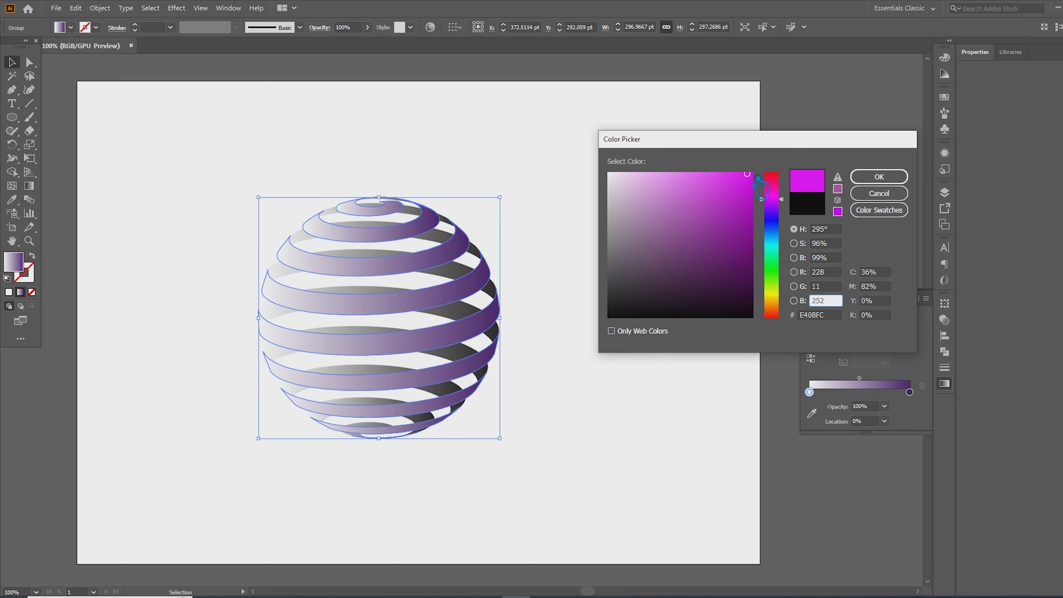
pyautogui.click(879, 176)
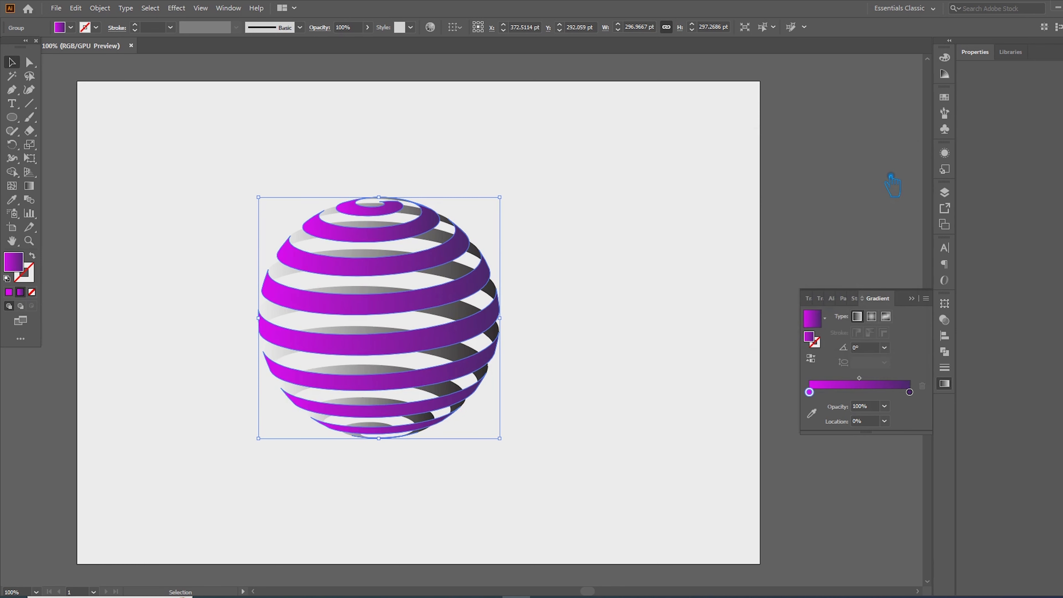
pyautogui.hotkey('ctrl', 'z')
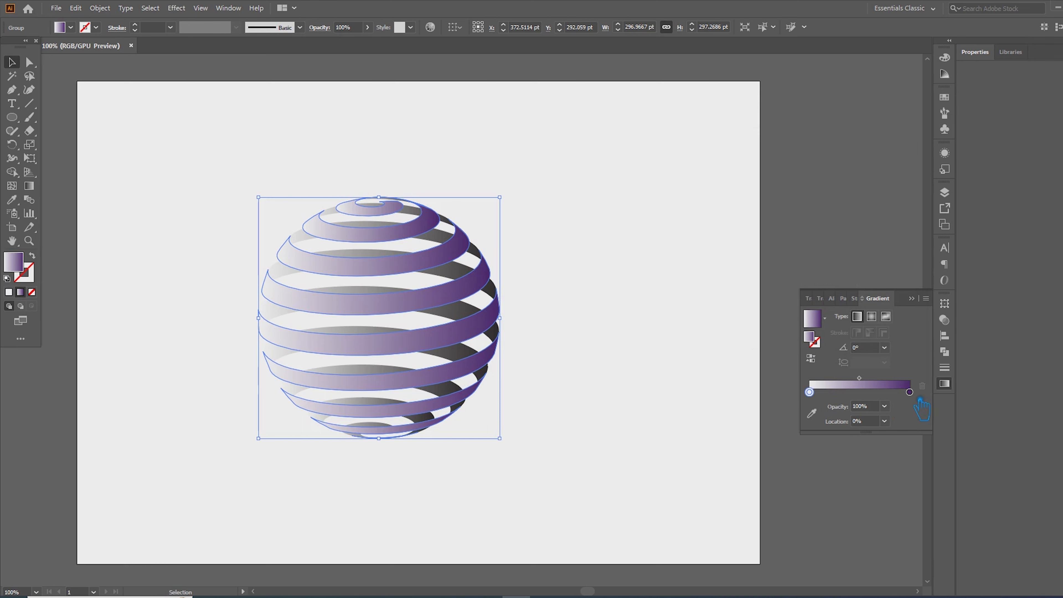
# Change the dark end stop of the front stripes' gradient to navy blue 021A33.
pyautogui.doubleClick(816, 340)
pyautogui.moveTo(781, 251); pyautogui.dragTo(781, 238)
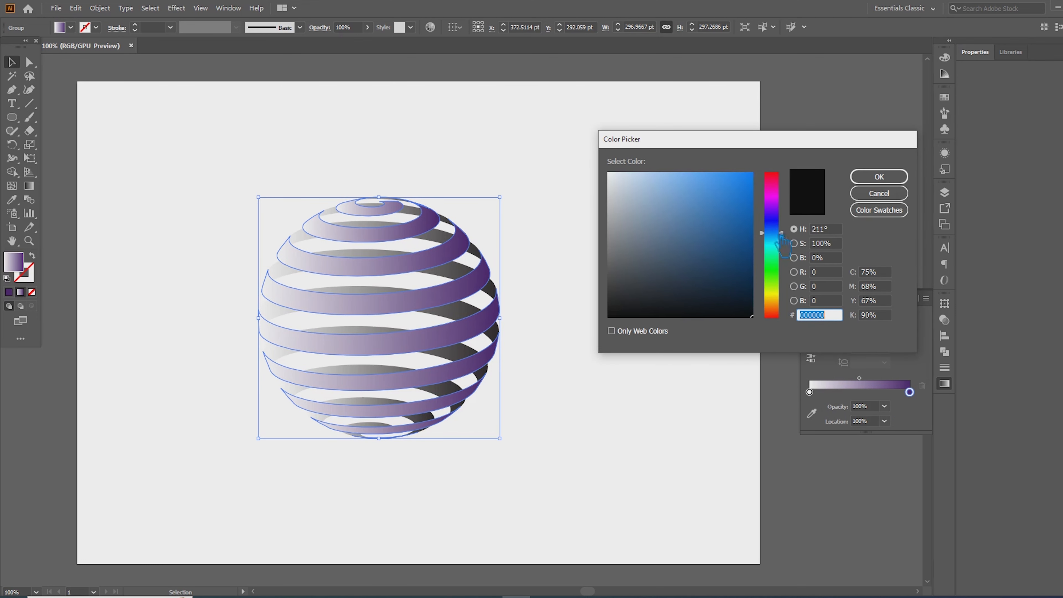
pyautogui.moveTo(747, 180); pyautogui.dragTo(771, 171)
pyautogui.click(748, 289)
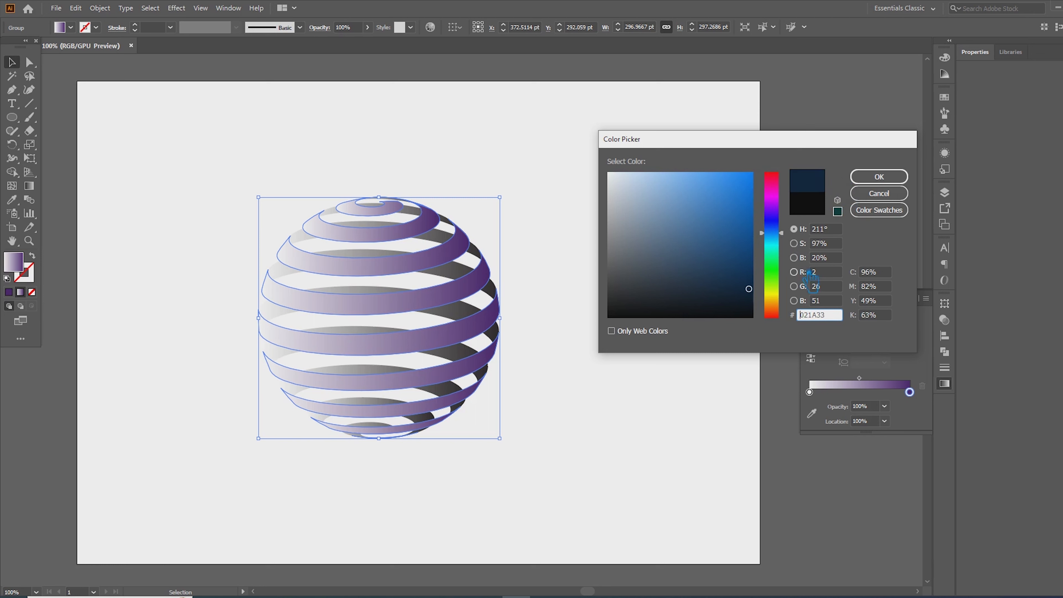
pyautogui.click(895, 177)
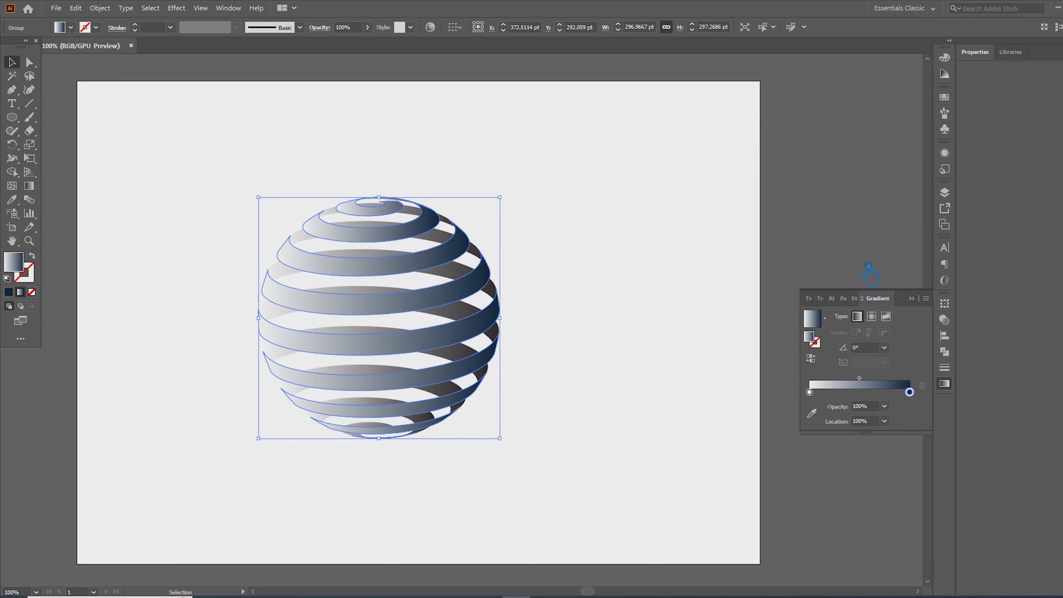
# Set the start stop of the front stripes' gradient to bright blue 0086FF and shift the gradient midpoint to about 28%.
pyautogui.doubleClick(821, 339)
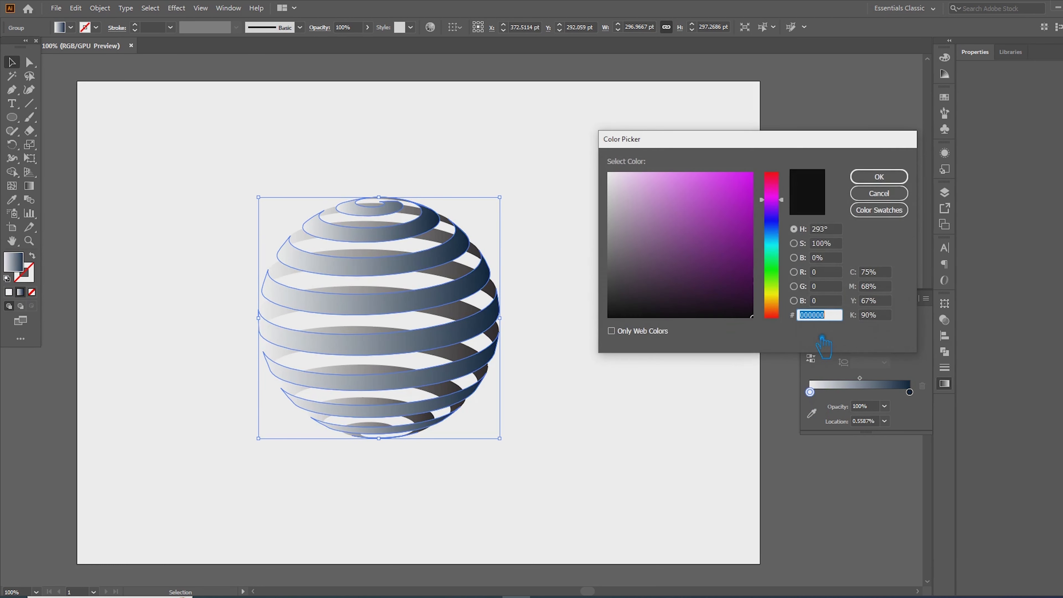
pyautogui.click(832, 289)
pyautogui.moveTo(742, 228); pyautogui.dragTo(769, 171)
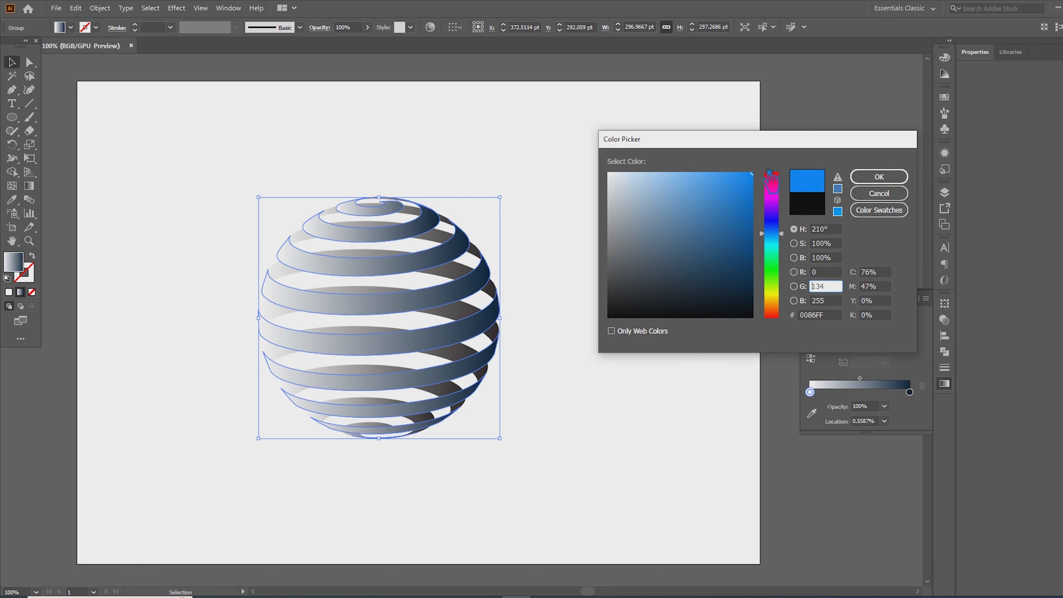
pyautogui.click(882, 178)
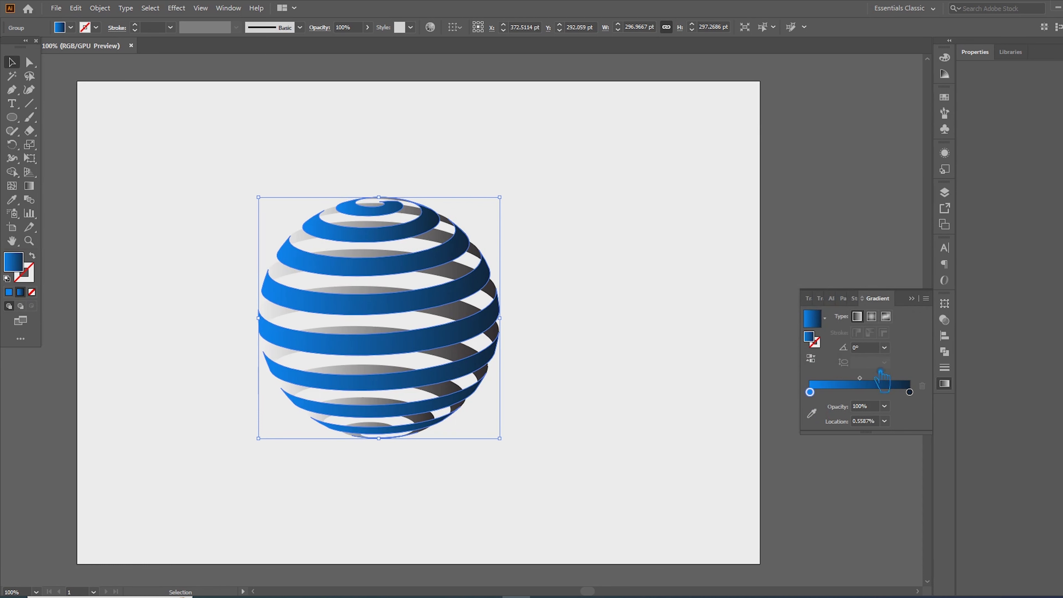
pyautogui.moveTo(859, 378); pyautogui.dragTo(850, 381)
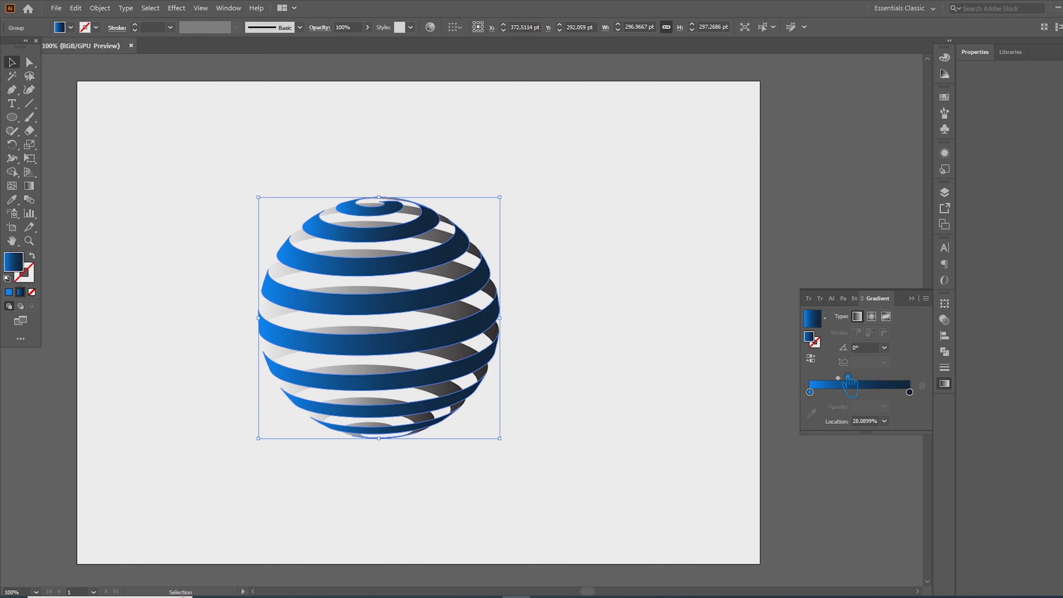
# Shift the midpoint of the back stripes' white-to-black gradient to about 31.6%.
pyautogui.click(93, 112)
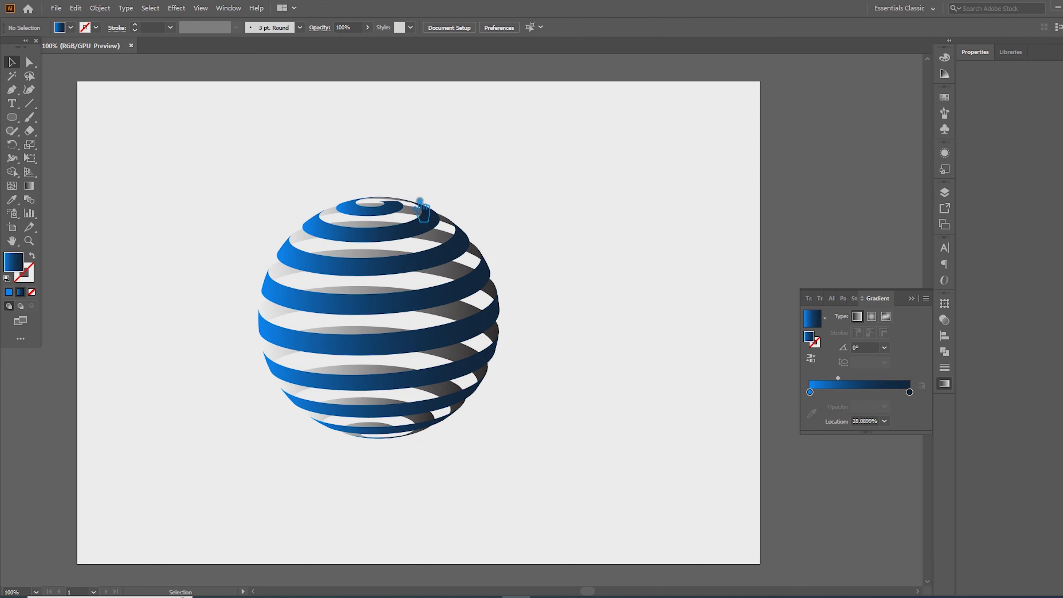
pyautogui.click(414, 208)
pyautogui.click(541, 266)
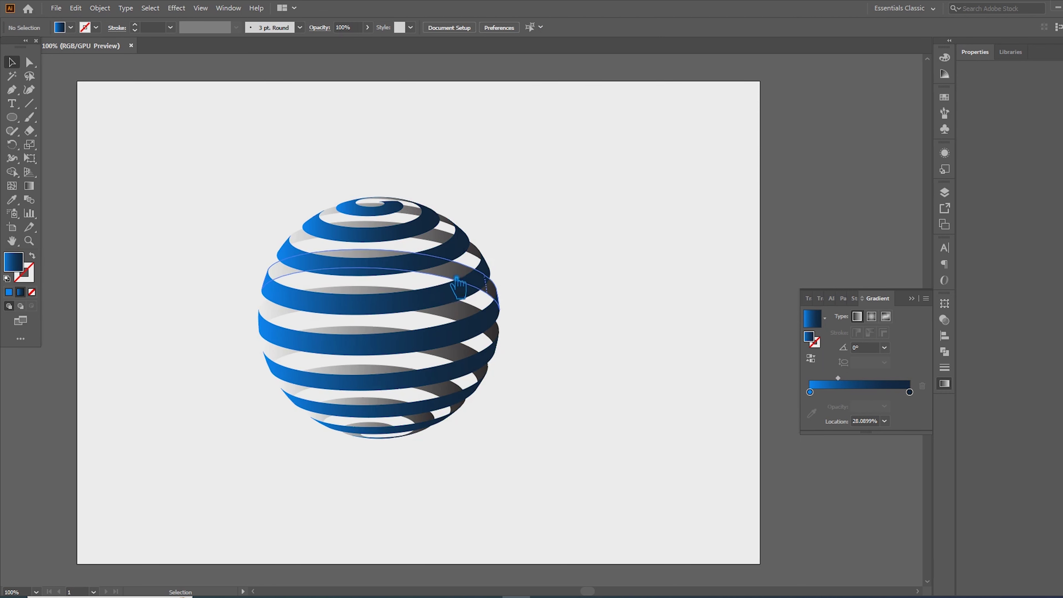
pyautogui.click(461, 289)
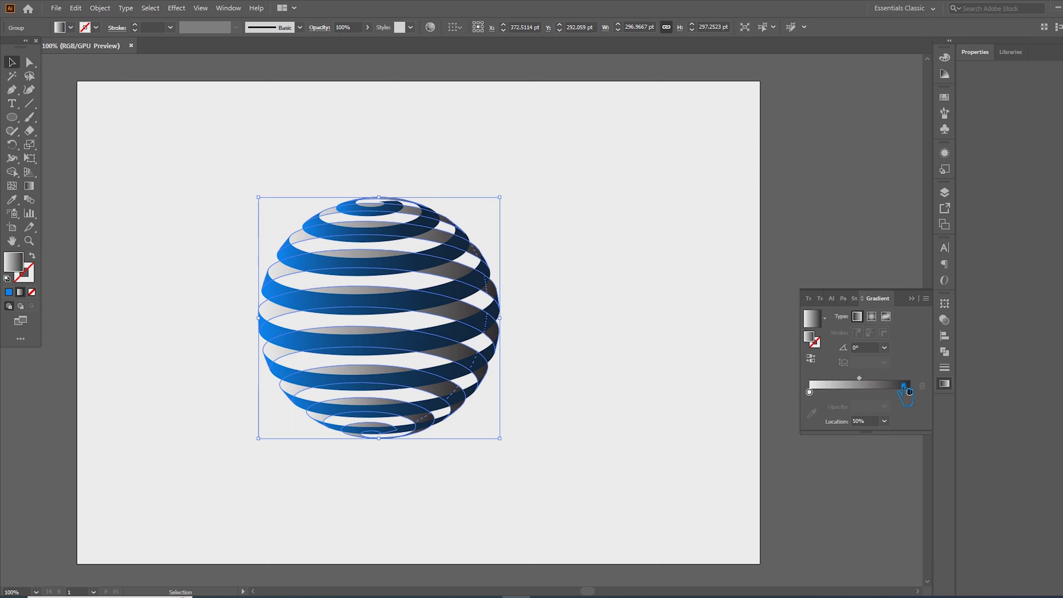
pyautogui.moveTo(869, 380); pyautogui.dragTo(851, 381)
pyautogui.click(656, 329)
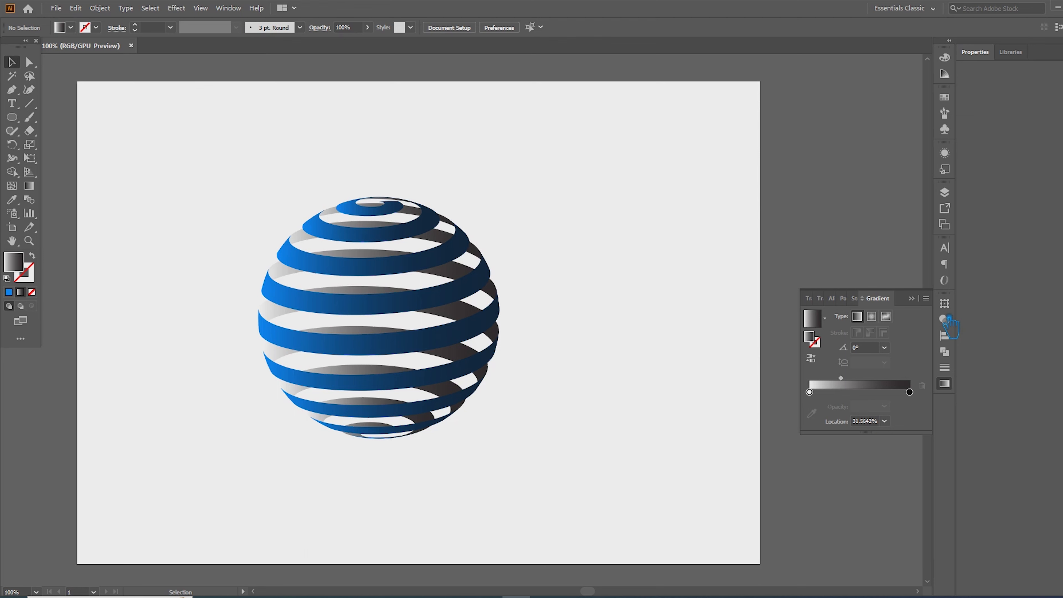
# Group the front and back stripes and scale the sphere down proportionally to about 158.6 pt wide.
pyautogui.click(912, 299)
pyautogui.hotkey('ctrl', 'a')
pyautogui.hotkey('ctrl', 'g')
pyautogui.moveTo(501, 439); pyautogui.dragTo(390, 379)
pyautogui.click(521, 361)
# Ungroup the scaled sphere into its separate front and back stripe groups.
pyautogui.scroll(2, 289, 276)
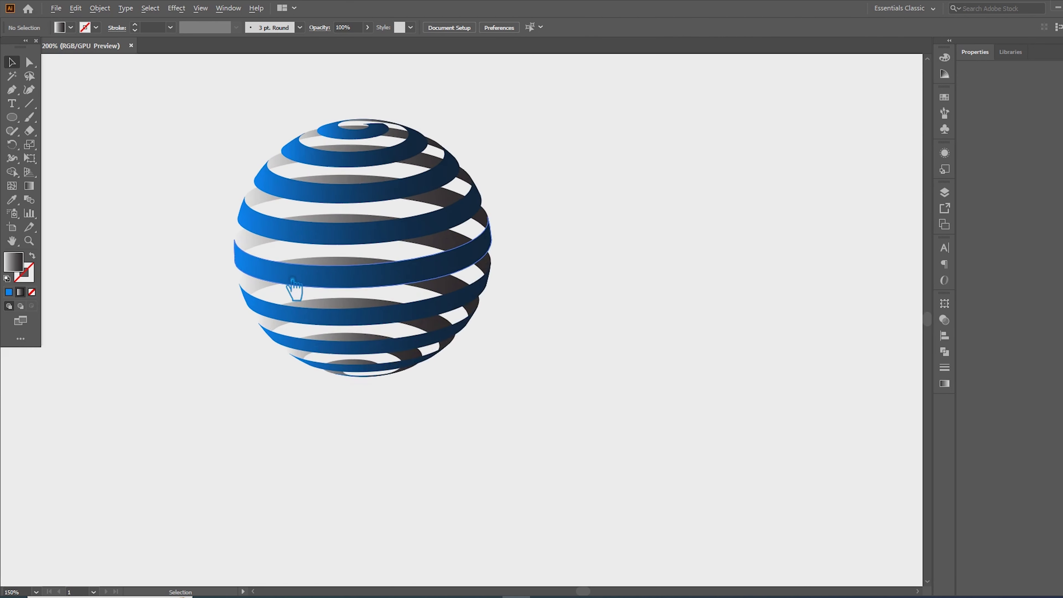
pyautogui.moveTo(737, 301); pyautogui.dragTo(676, 334)
pyautogui.click(321, 277)
pyautogui.rightClick(313, 268)
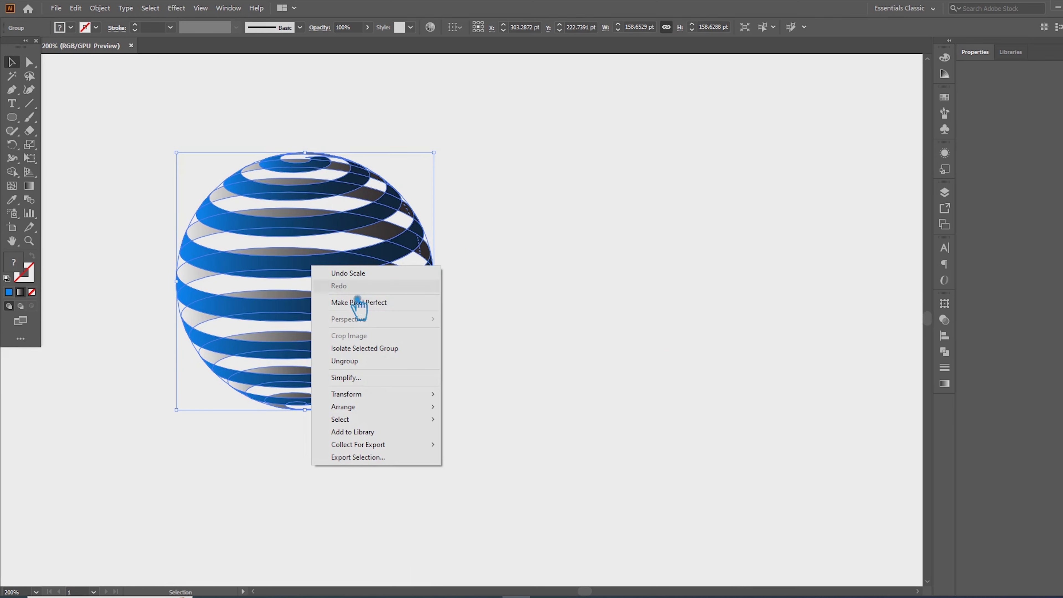
pyautogui.click(344, 360)
# Duplicate the blue front stripes well to the right of the sphere and the grey back stripes below, between the two.
pyautogui.moveTo(310, 276); pyautogui.dragTo(681, 277)
pyautogui.click(531, 380)
pyautogui.moveTo(640, 314); pyautogui.dragTo(731, 314)
pyautogui.click(412, 293)
pyautogui.moveTo(412, 293); pyautogui.dragTo(638, 460)
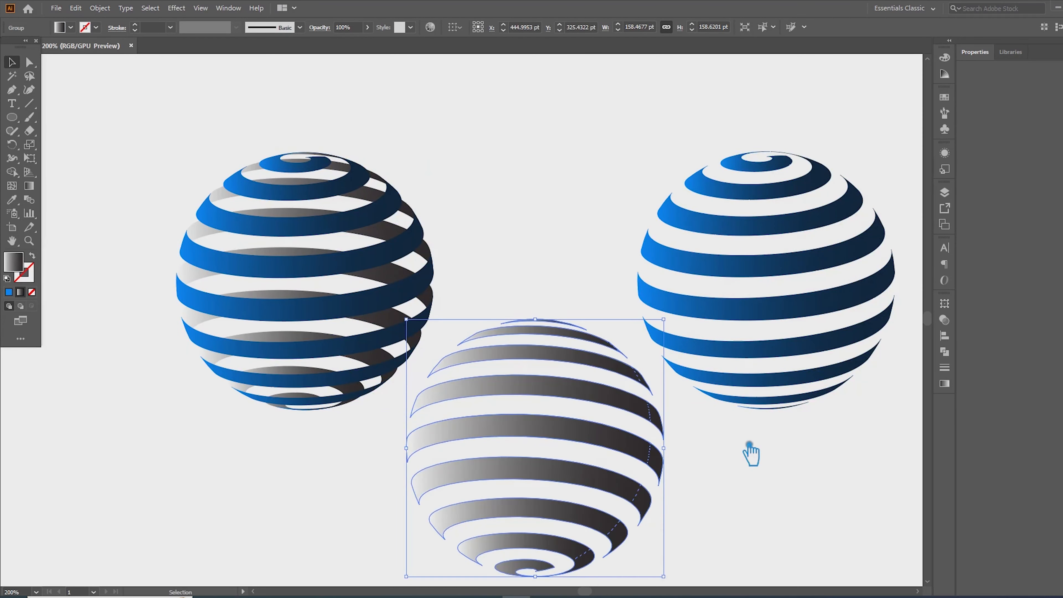
# Move the front stripes copy slightly further right and group the original sphere's front and back stripes together.
pyautogui.click(750, 448)
pyautogui.scroll(-1, 710, 430)
pyautogui.moveTo(732, 462); pyautogui.dragTo(677, 413)
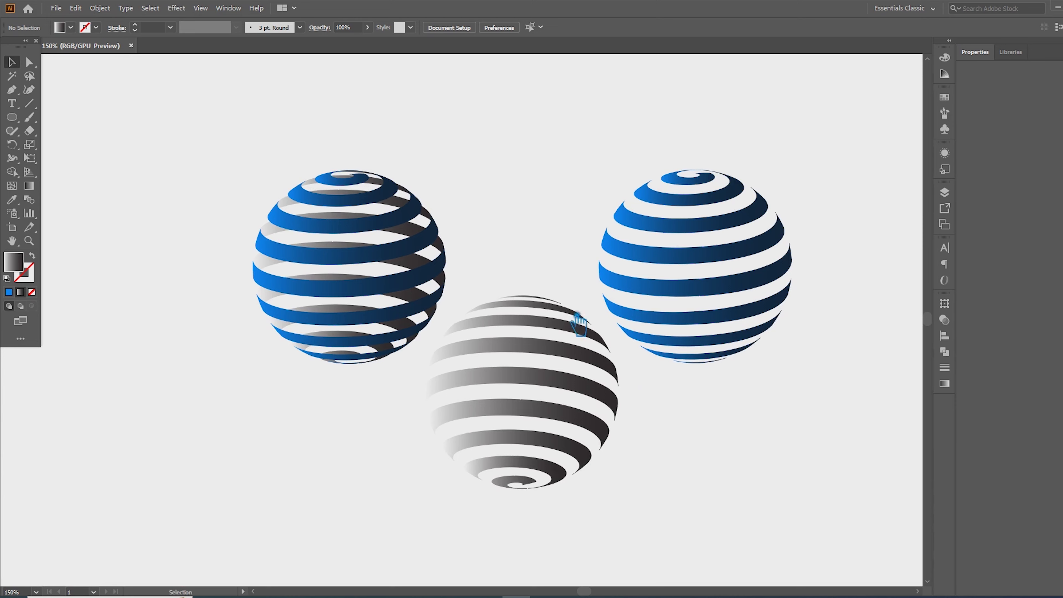
pyautogui.scroll(1, 564, 303)
pyautogui.moveTo(535, 219); pyautogui.dragTo(529, 203)
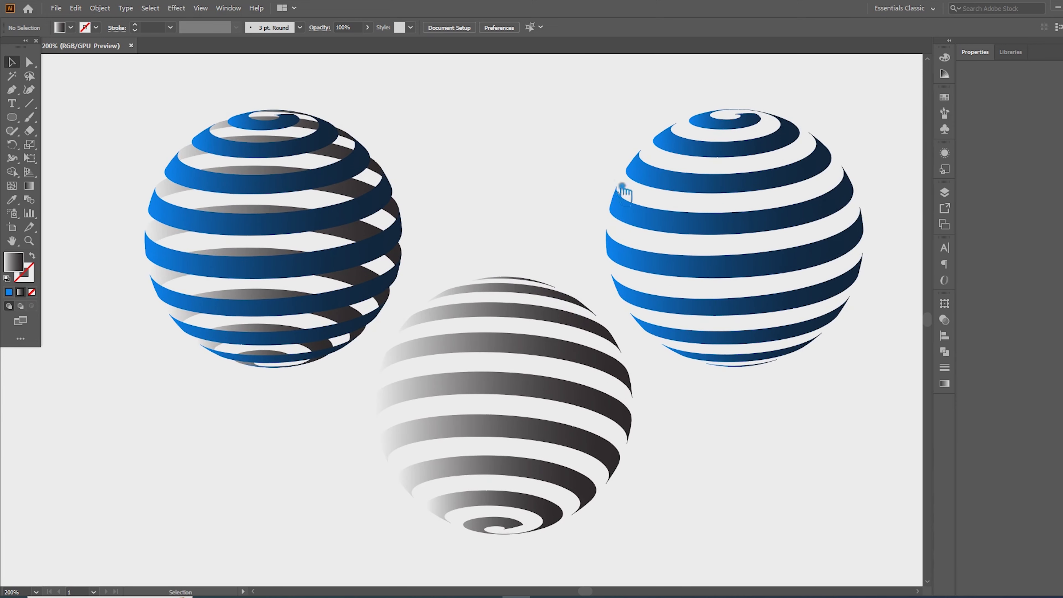
pyautogui.click(683, 237)
pyautogui.moveTo(361, 268); pyautogui.dragTo(318, 301)
pyautogui.hotkey('ctrl', 'z')
pyautogui.click(342, 423)
pyautogui.moveTo(342, 423); pyautogui.dragTo(201, 189)
pyautogui.hotkey('ctrl', 'g')
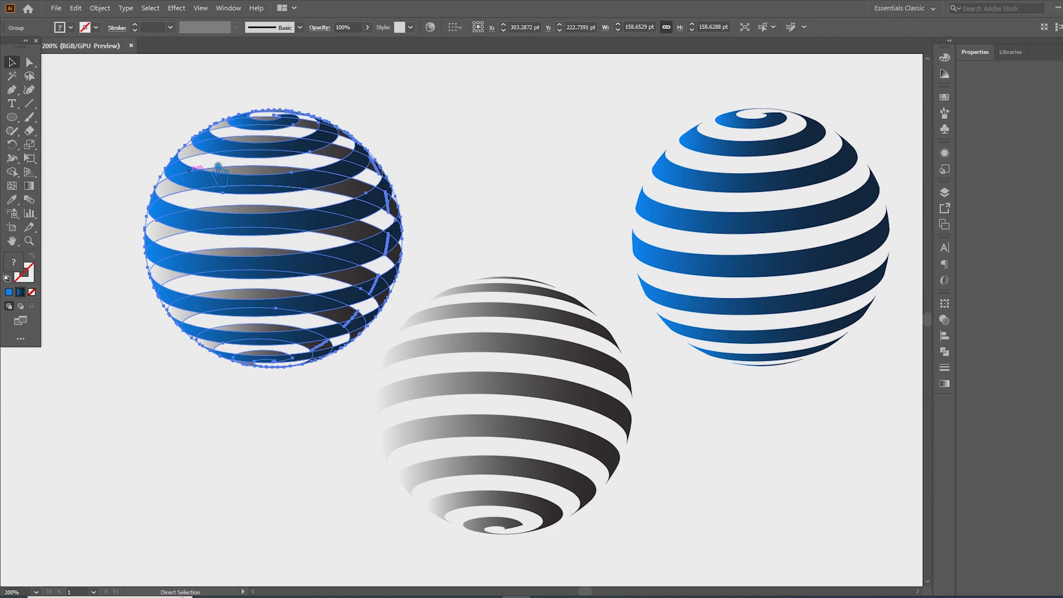
# Arrange the original sphere, the back stripes copy and the front stripes copy side by side in one row.
pyautogui.click(465, 150)
pyautogui.moveTo(376, 227); pyautogui.dragTo(334, 244)
pyautogui.moveTo(535, 324); pyautogui.dragTo(533, 182)
pyautogui.moveTo(758, 233); pyautogui.dragTo(786, 249)
pyautogui.click(617, 432)
# Apply the front stripes copy's blue gradient to the middle back stripes copy with the Eyedropper.
pyautogui.click(525, 262)
pyautogui.press('i')
pyautogui.click(783, 209)
pyautogui.press('v')
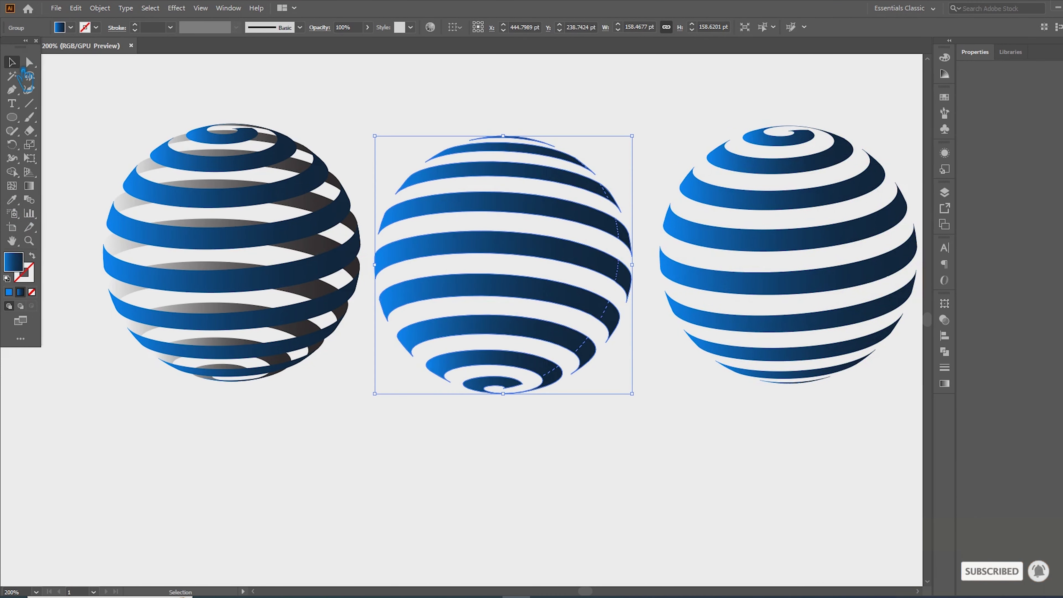
pyautogui.doubleClick(20, 272)
pyautogui.click(883, 209)
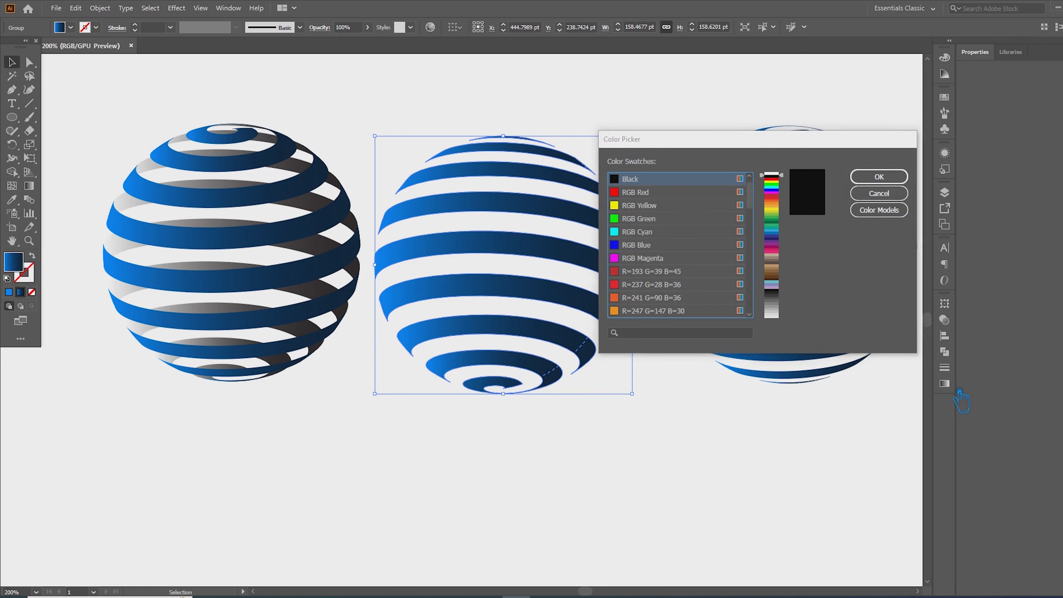
pyautogui.click(878, 193)
# Set the start stop of the middle back stripes' gradient to turquoise 3EFFDE.
pyautogui.click(944, 384)
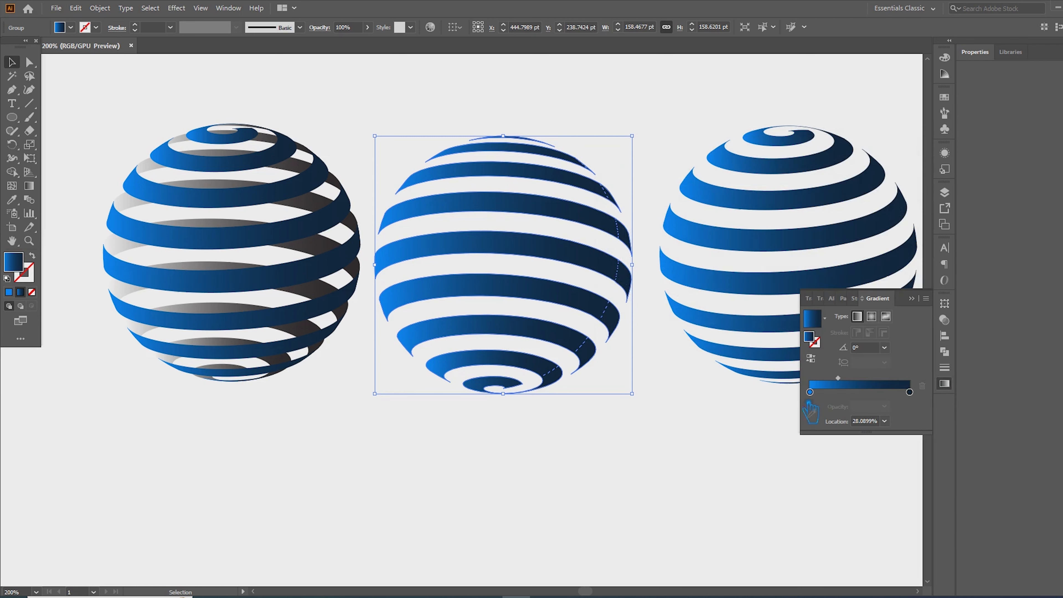
pyautogui.click(810, 392)
pyautogui.doubleClick(816, 341)
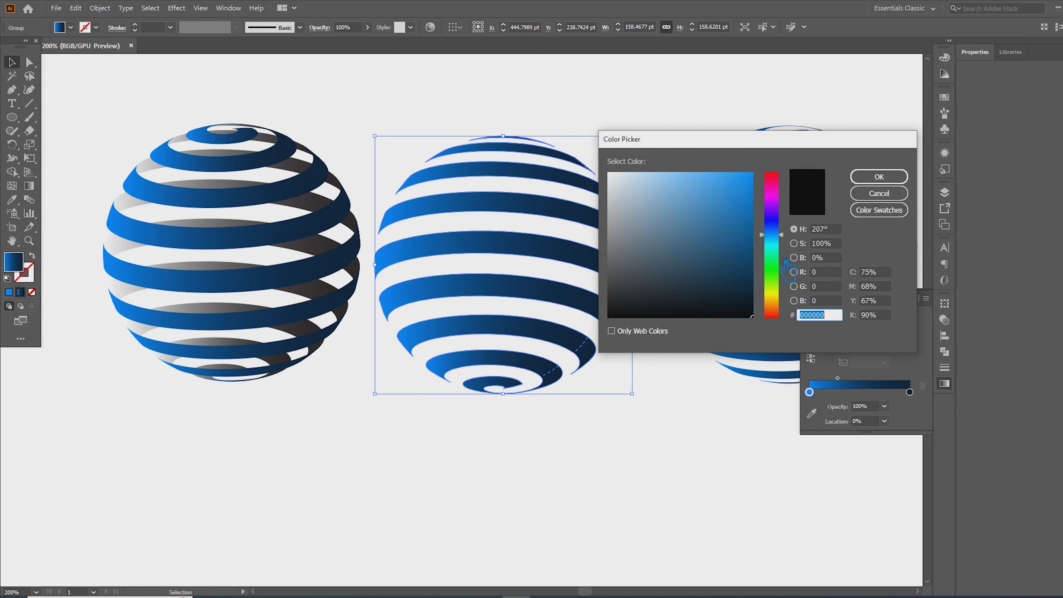
pyautogui.moveTo(775, 250)
pyautogui.mouseDown()
pyautogui.moveTo(716, 206)
pyautogui.moveTo(729, 167)
pyautogui.mouseUp()
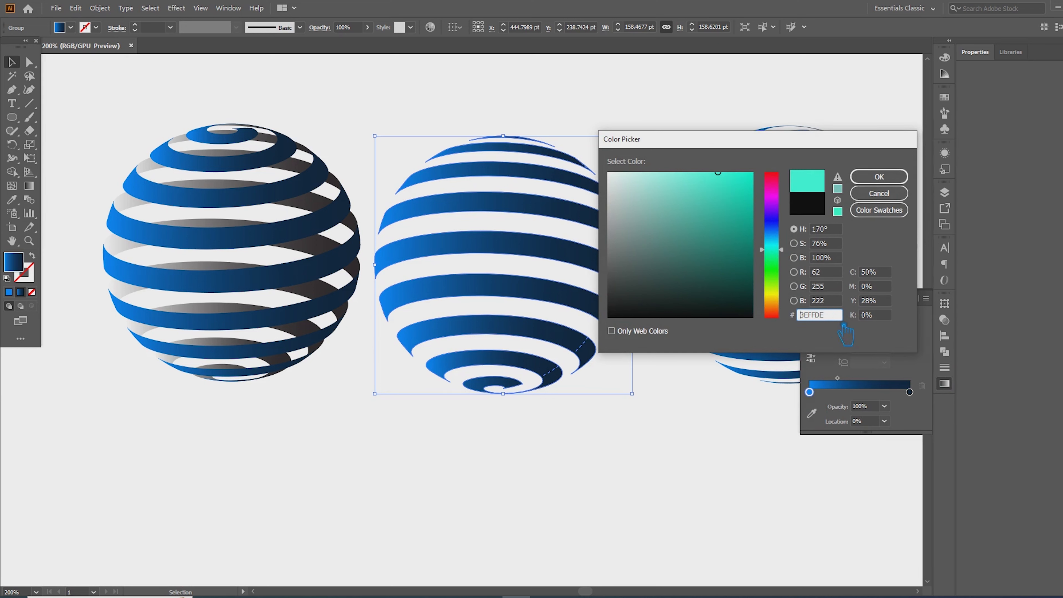
pyautogui.click(879, 176)
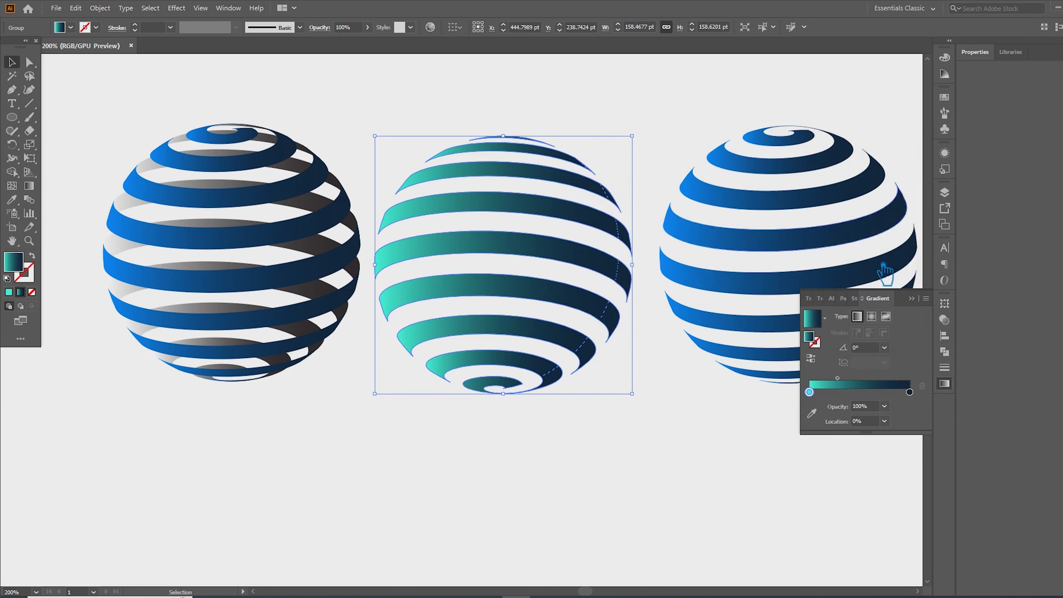
# Set the end stop of the middle back stripes' gradient to a very dark green and deselect the artwork.
pyautogui.doubleClick(818, 343)
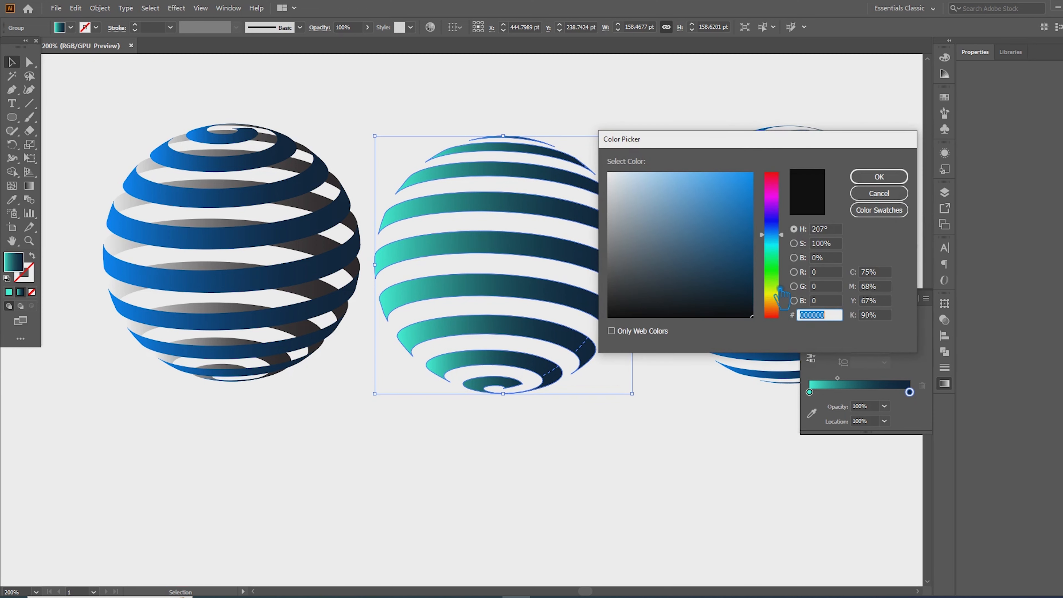
pyautogui.click(828, 279)
pyautogui.click(731, 285)
pyautogui.click(744, 297)
pyautogui.click(875, 180)
pyautogui.click(639, 97)
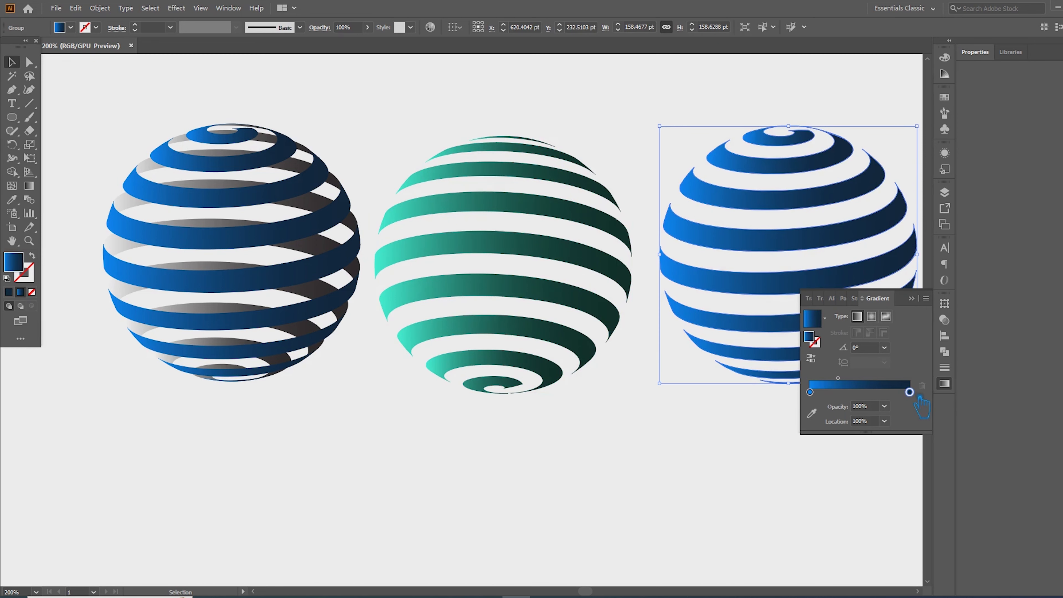
pyautogui.doubleClick(810, 337)
pyautogui.moveTo(781, 289); pyautogui.dragTo(783, 309)
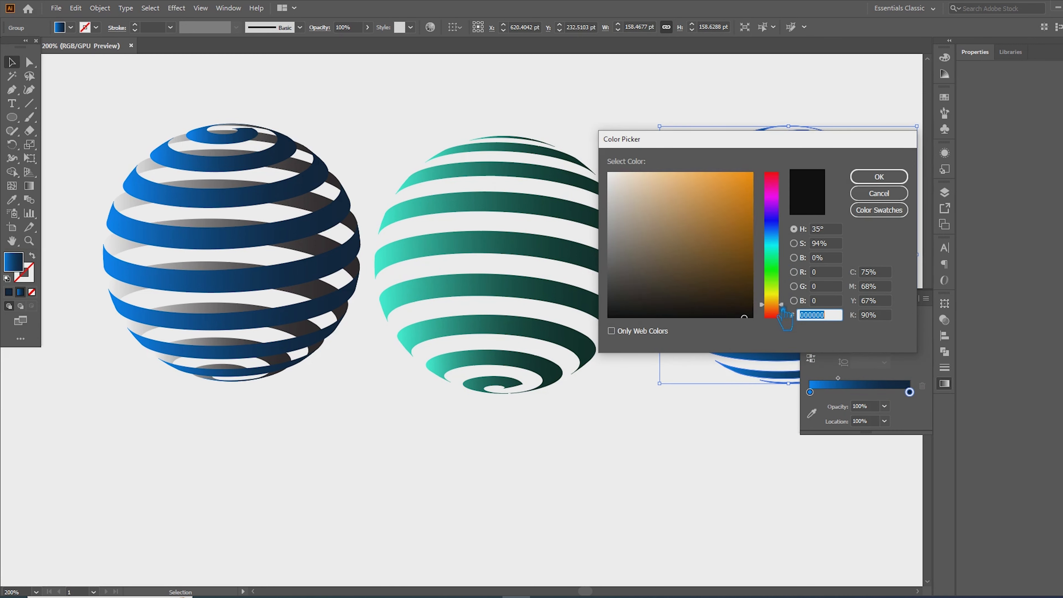
pyautogui.click(708, 178)
pyautogui.click(878, 176)
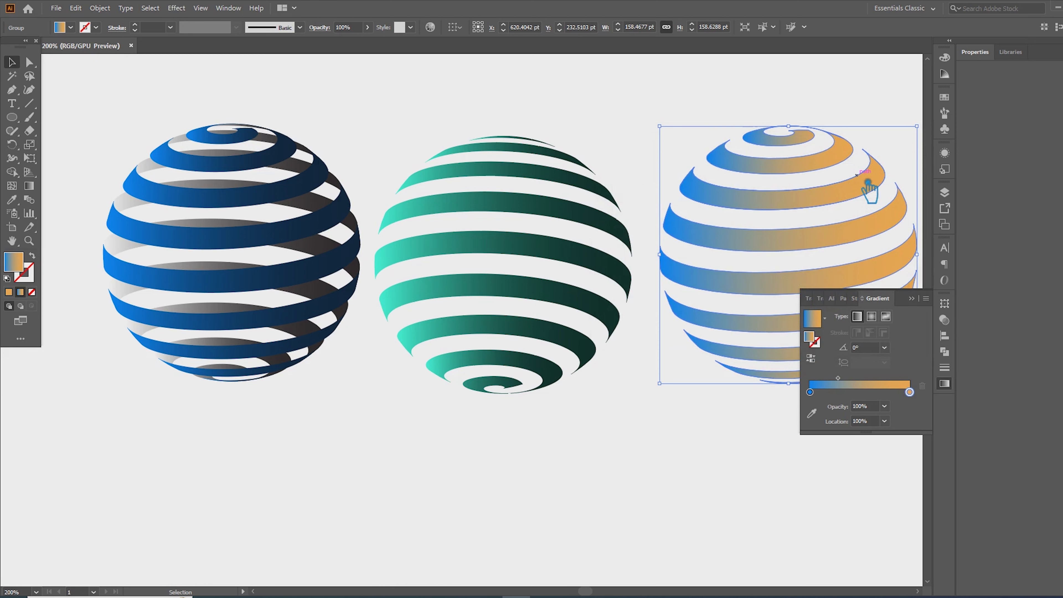
pyautogui.hotkey('ctrl', 'z')
# Set the start stop of the front stripes copy's gradient to orange FFA840.
pyautogui.click(809, 393)
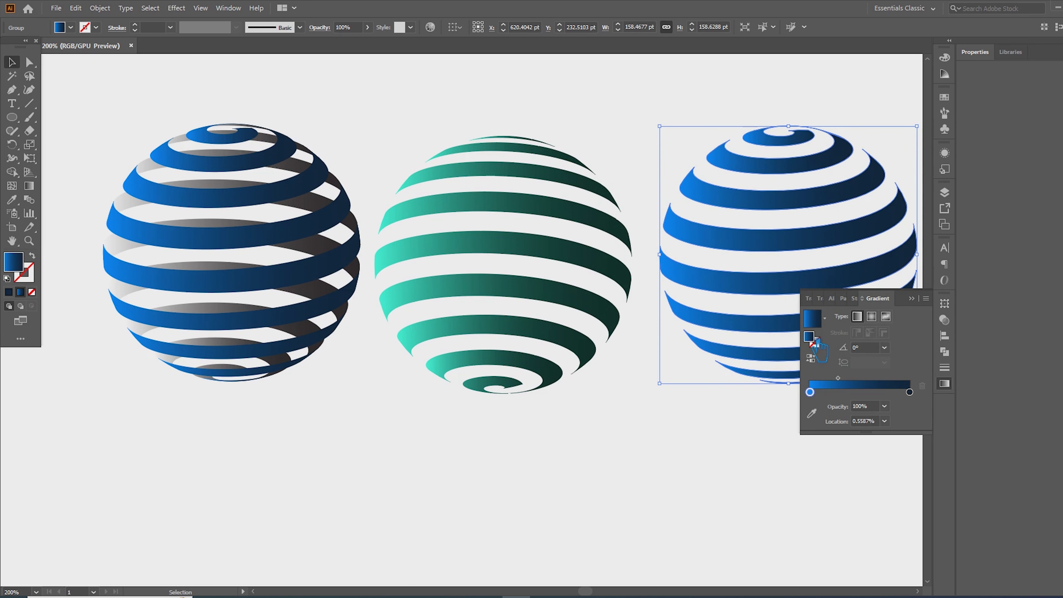
pyautogui.doubleClick(817, 340)
pyautogui.write('3EFFDE')
pyautogui.click(831, 273)
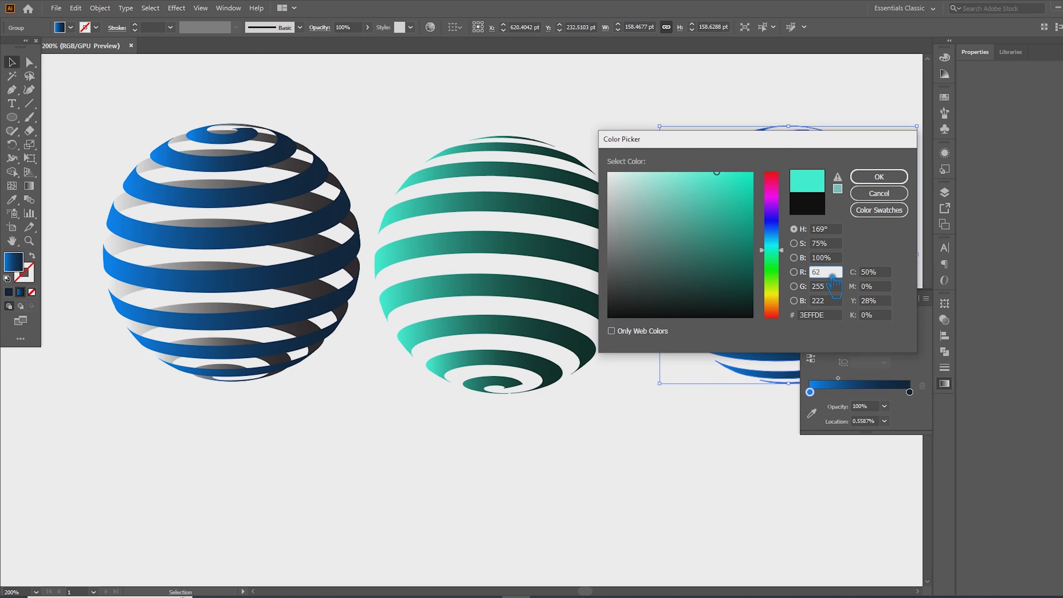
pyautogui.moveTo(786, 298); pyautogui.dragTo(786, 314)
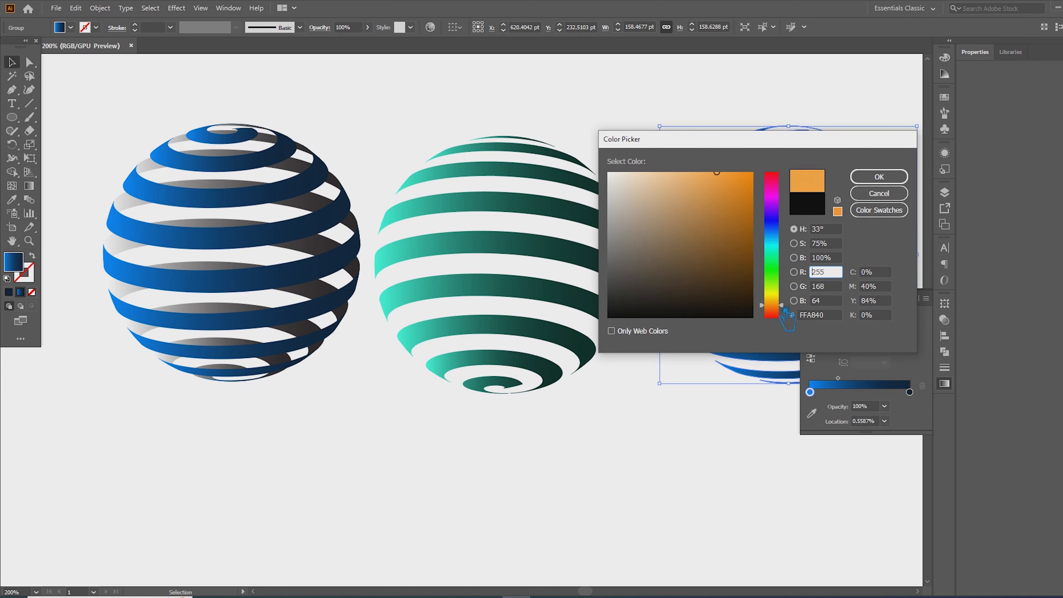
pyautogui.click(839, 315)
pyautogui.click(879, 177)
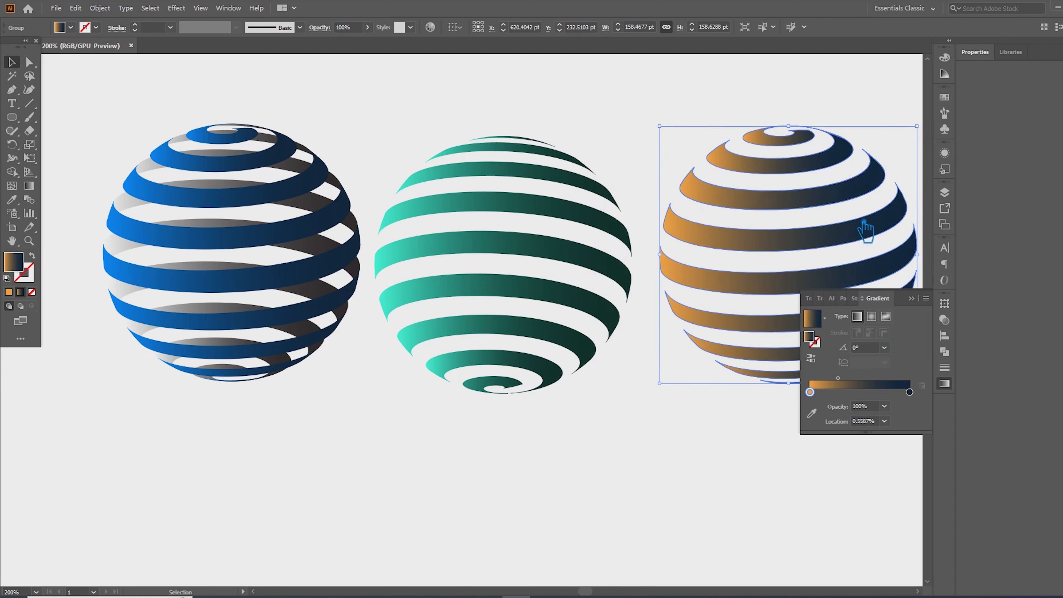
# Set the end stop of the orange front stripes' gradient to dark brown 2B1B0A and deselect the artwork.
pyautogui.doubleClick(819, 342)
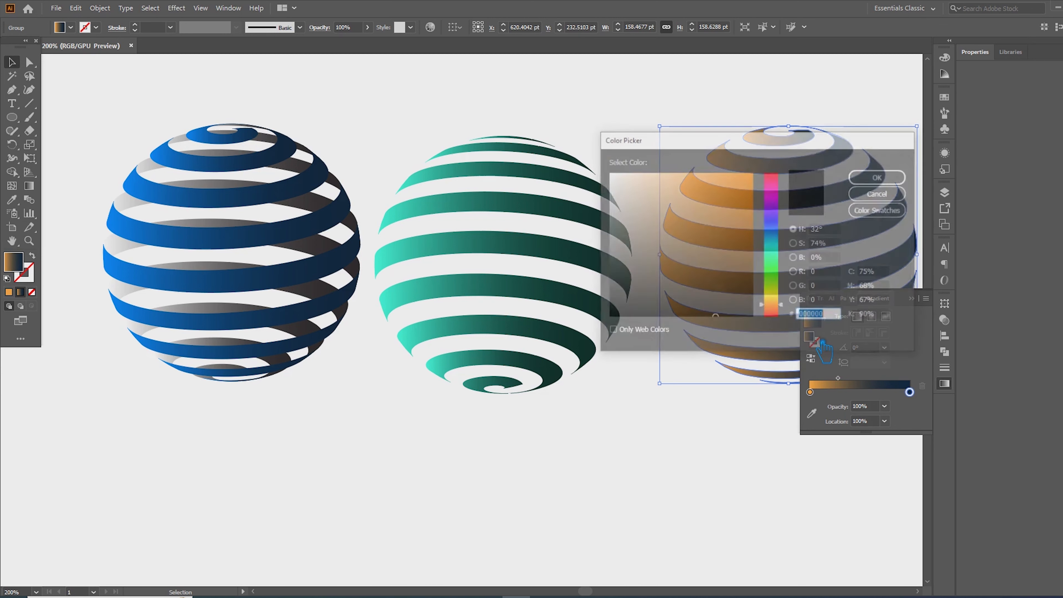
pyautogui.moveTo(815, 286); pyautogui.dragTo(833, 293)
pyautogui.click(732, 304)
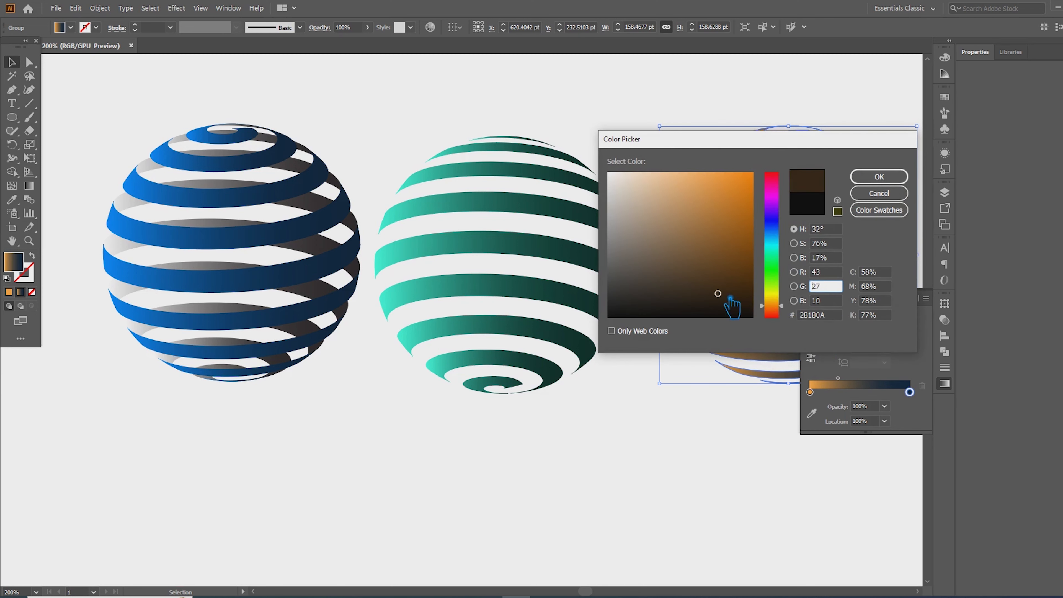
pyautogui.click(879, 176)
pyautogui.click(617, 125)
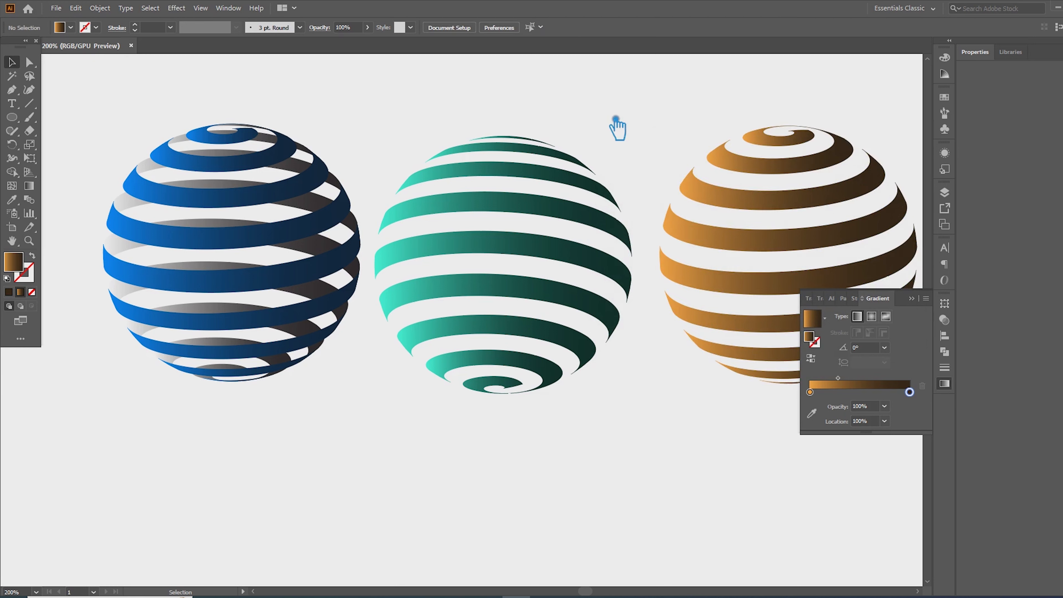
# Close the gradient settings and merge the green back stripes' shapes with the Pathfinder Unite operation.
pyautogui.click(921, 292)
pyautogui.moveTo(673, 437); pyautogui.dragTo(652, 487)
pyautogui.click(552, 354)
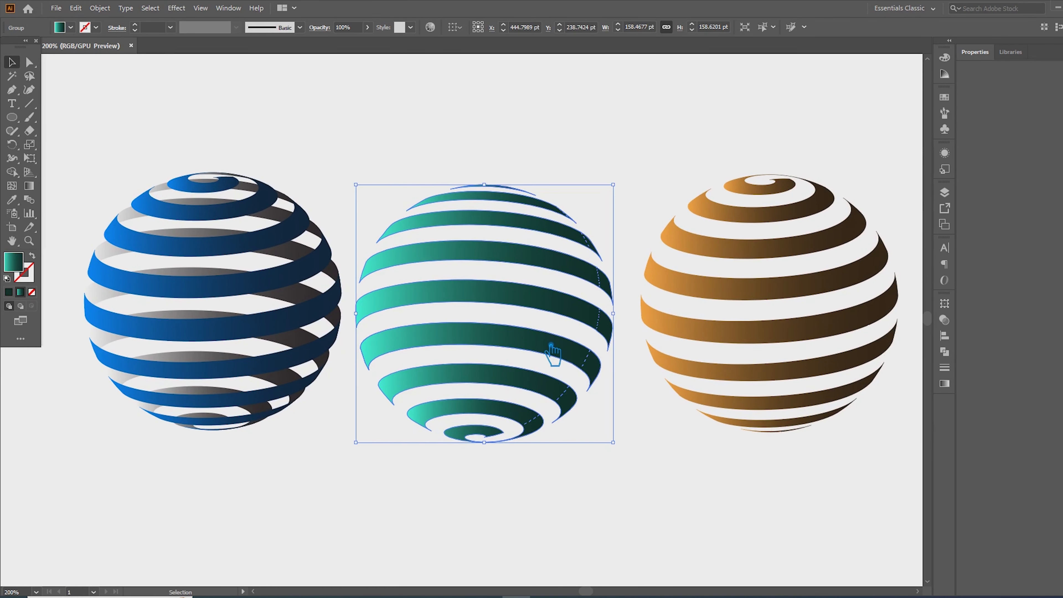
pyautogui.click(946, 353)
pyautogui.click(816, 332)
# Merge the orange front stripes' shapes with the Pathfinder Unite operation.
pyautogui.click(785, 335)
pyautogui.click(945, 352)
pyautogui.click(810, 329)
pyautogui.click(772, 485)
# Ungroup the blue sphere and merge the shapes of its stripes with the Pathfinder Unite operation.
pyautogui.click(292, 308)
pyautogui.rightClick(281, 293)
pyautogui.click(339, 405)
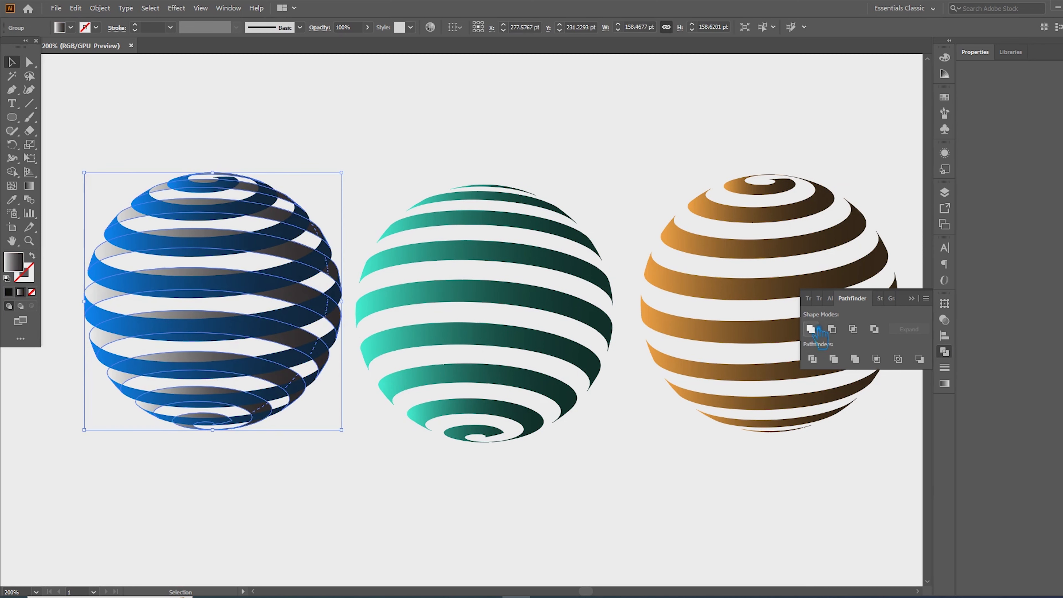
# Select the blue sphere's front and back stripes and group them together again.
pyautogui.click(456, 485)
pyautogui.moveTo(323, 435); pyautogui.dragTo(128, 123)
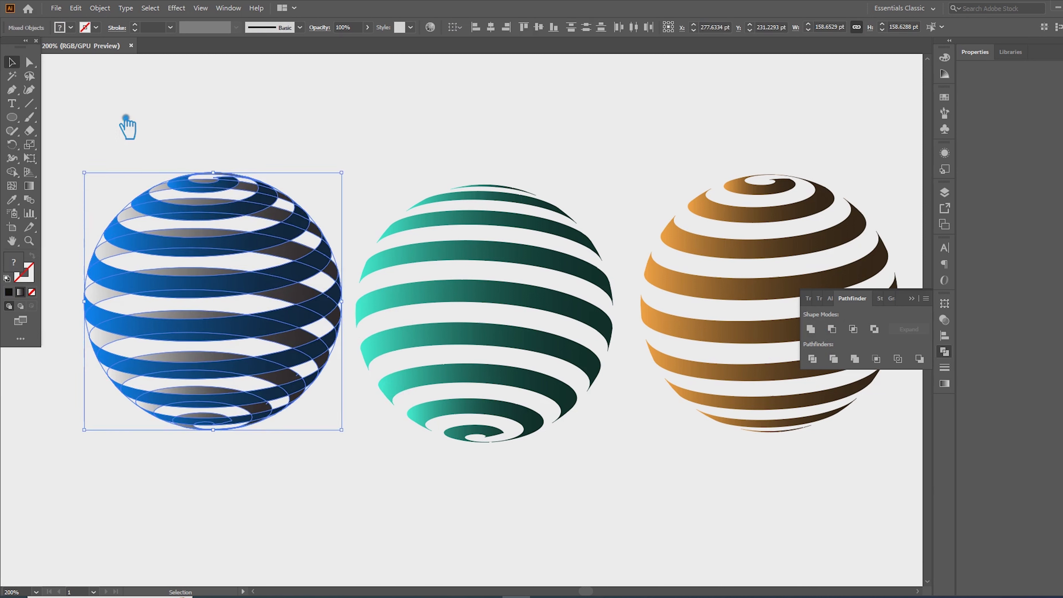
pyautogui.click(235, 128)
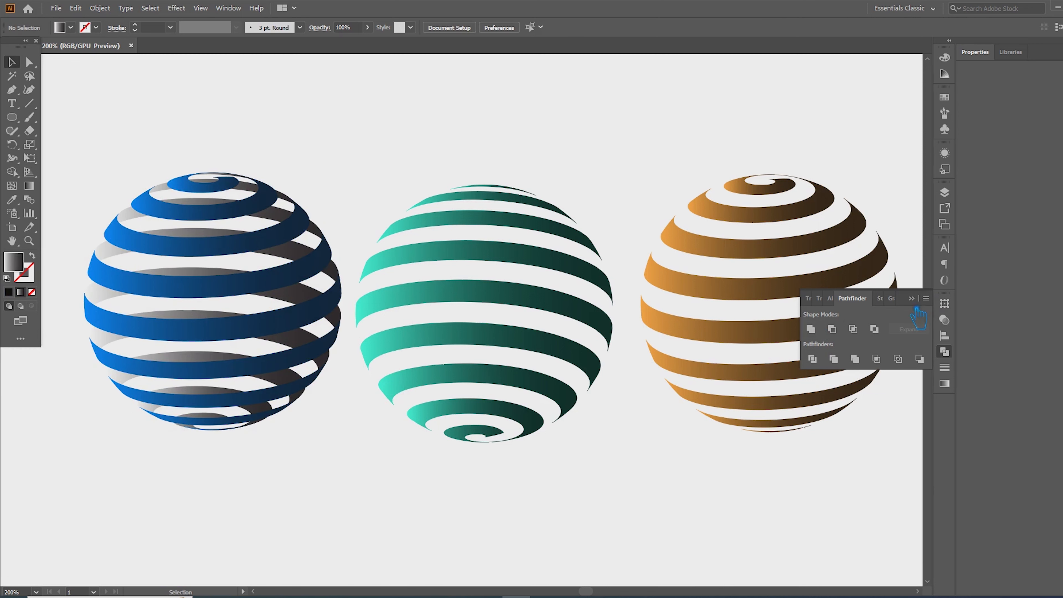
# Move the orange sphere slightly closer to the green one and align all three spheres on their vertical centres.
pyautogui.click(422, 262)
pyautogui.moveTo(687, 288); pyautogui.dragTo(674, 289)
pyautogui.moveTo(810, 474); pyautogui.dragTo(158, 179)
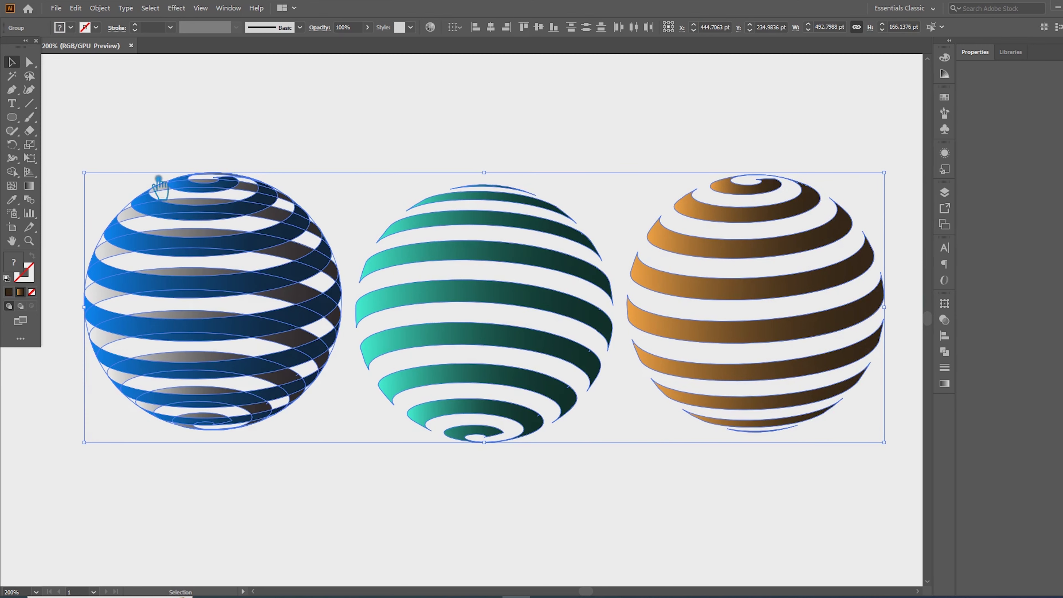
pyautogui.click(539, 26)
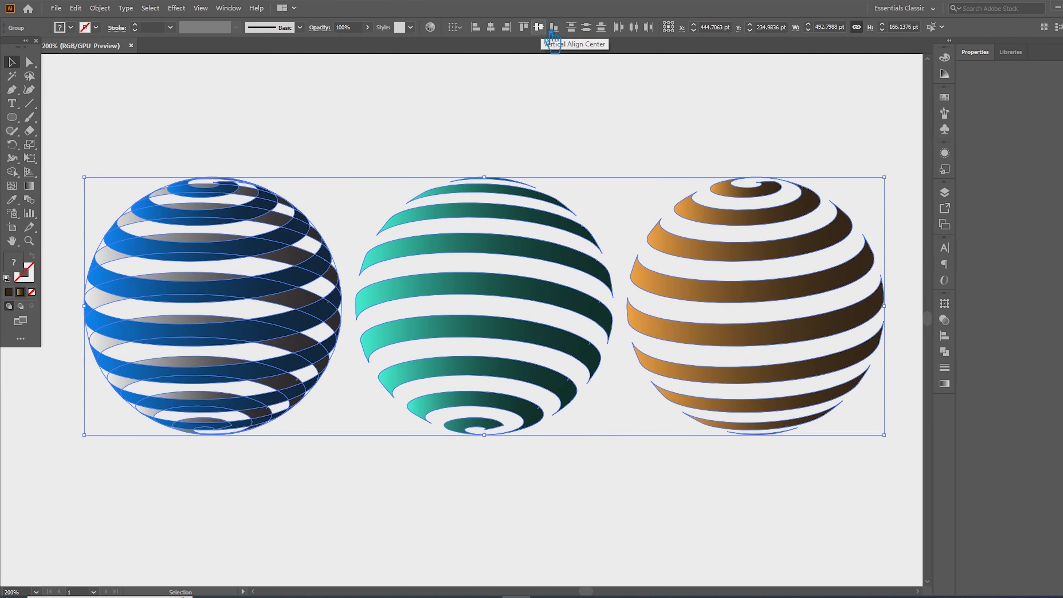
pyautogui.click(553, 131)
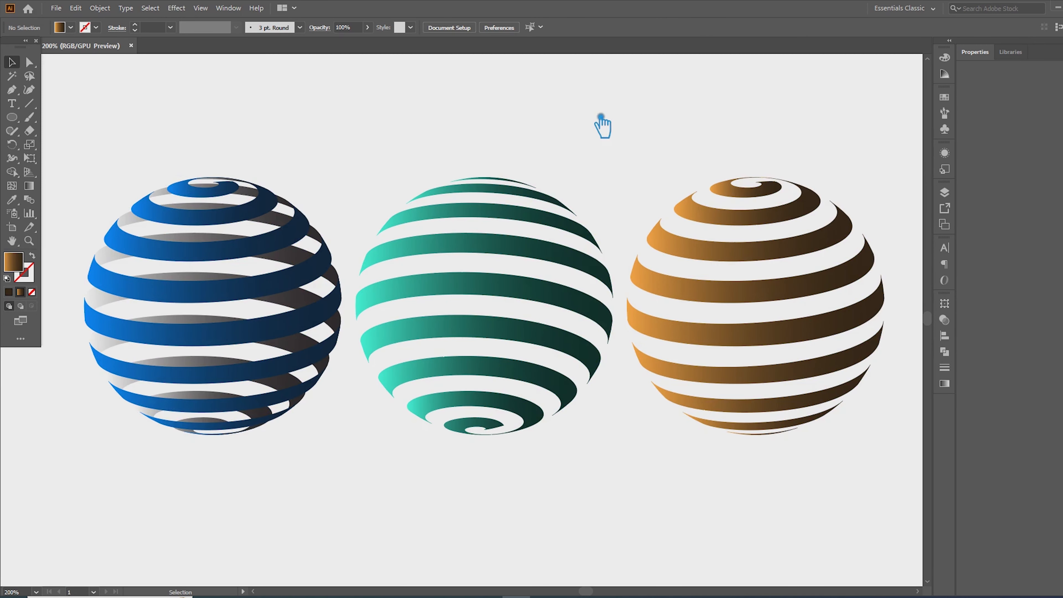